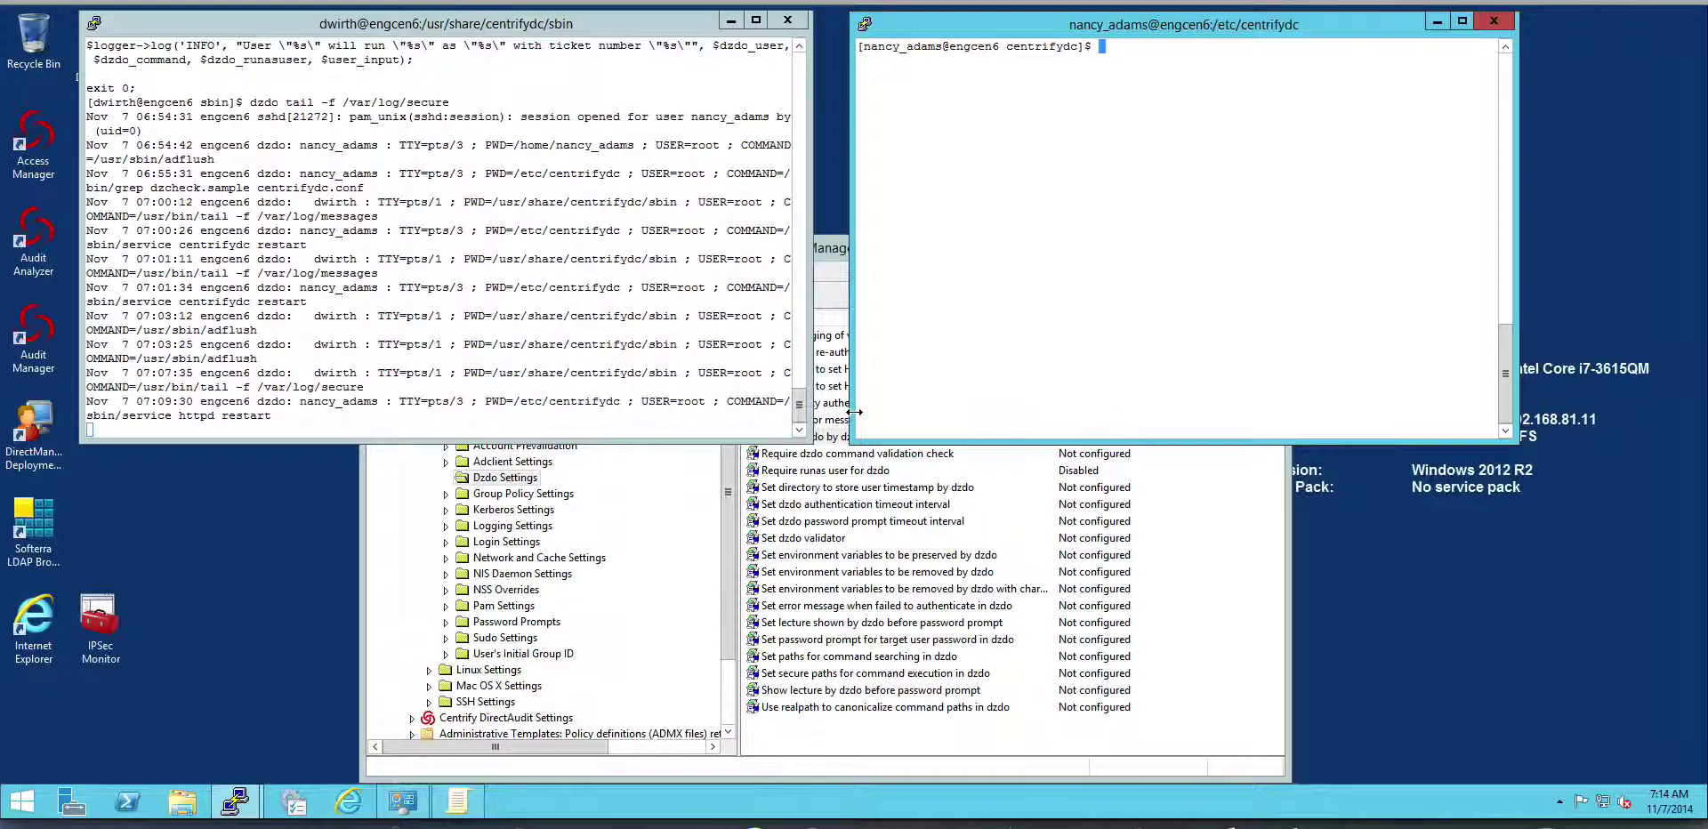
Run dzdo -V to confirm the version is DzDo 5.2.0-218, based on sudo 1.7.1.
key(Up)
key(Up)
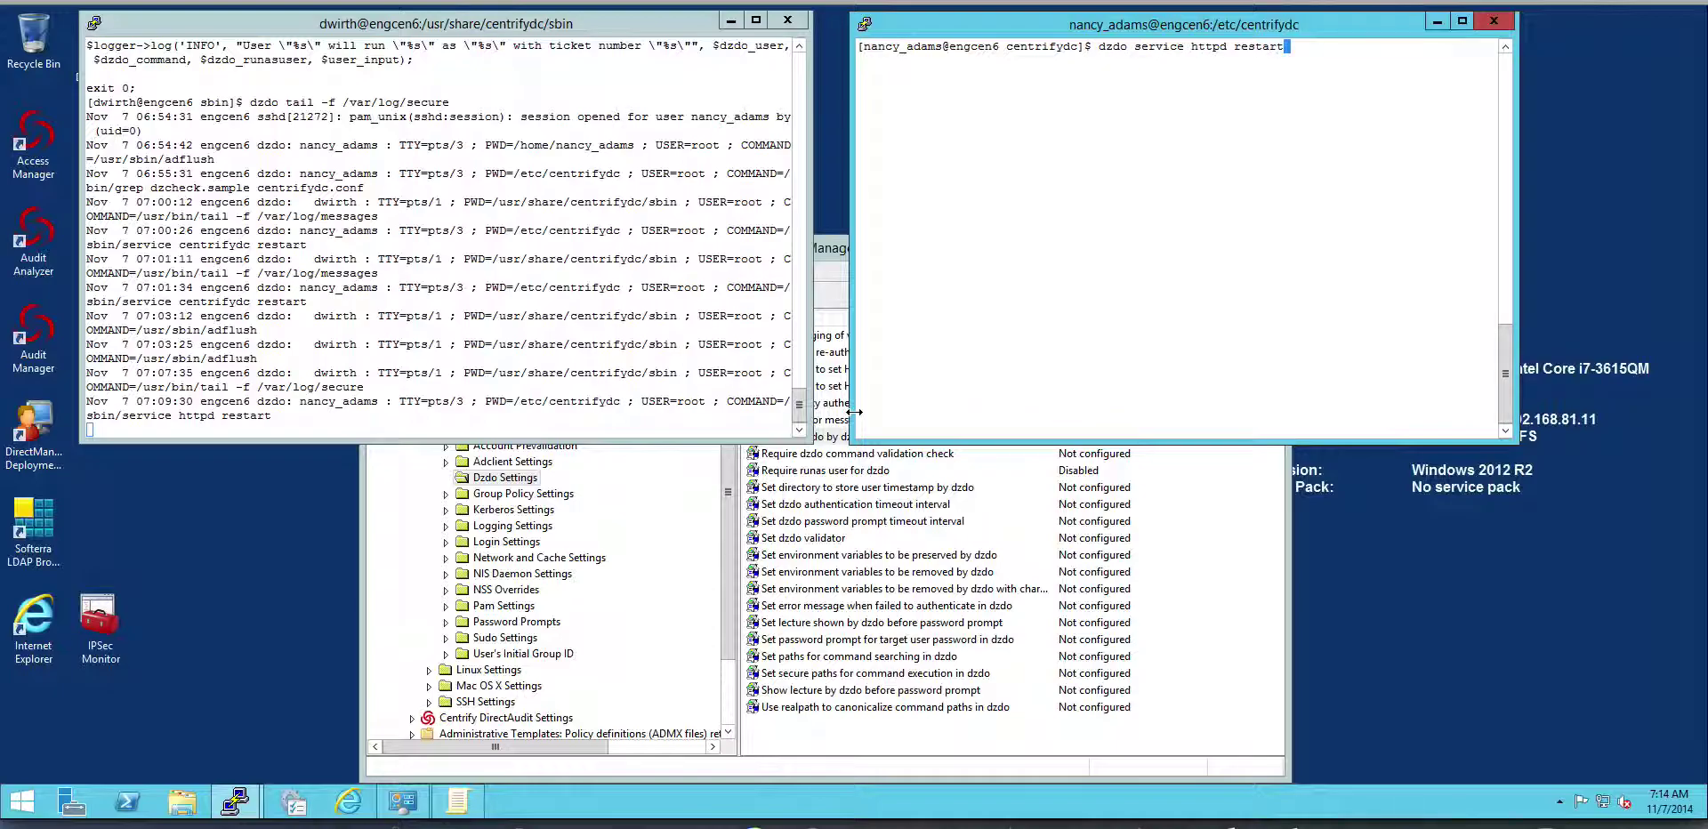
key(Down)
key(Return)
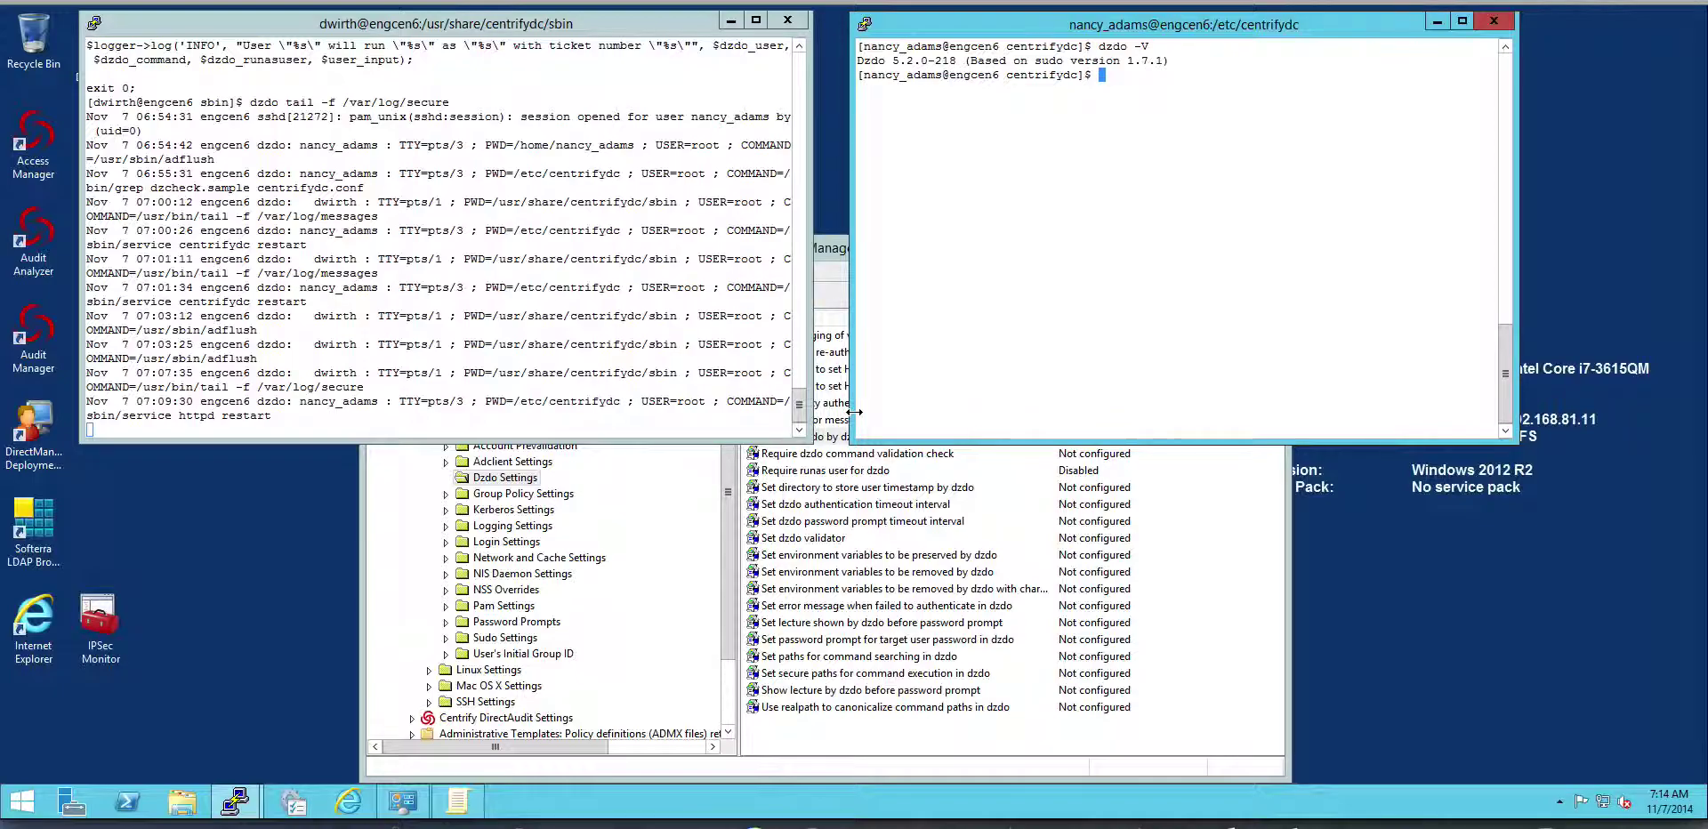
key(Up)
key(Up)
key(Up)
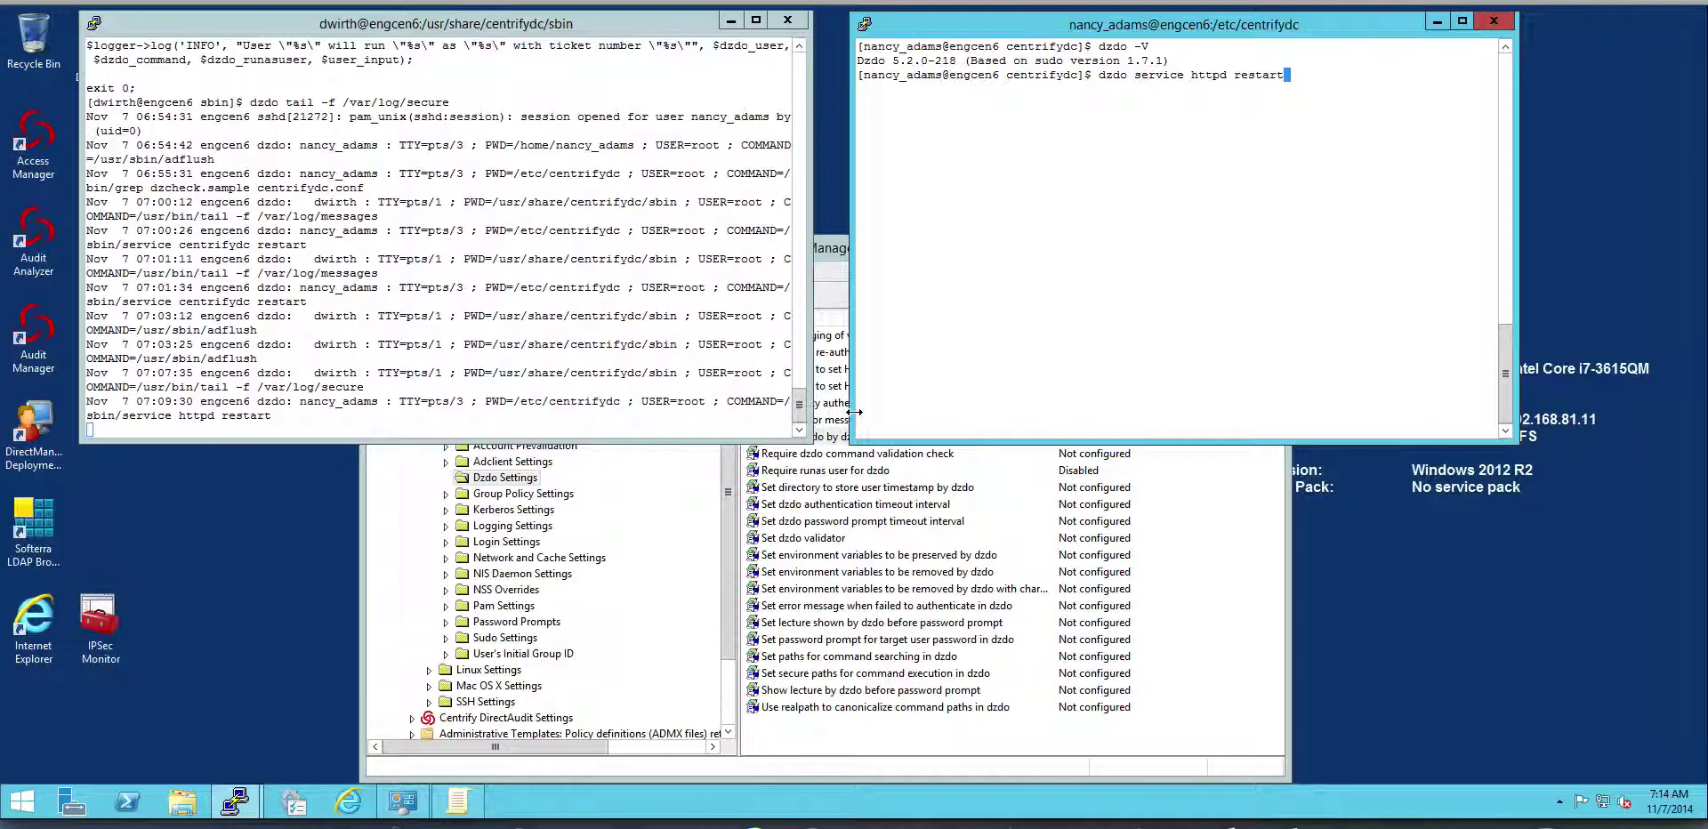
Restart httpd as root with dzdo, supplying only the Active Directory password.
key(Return)
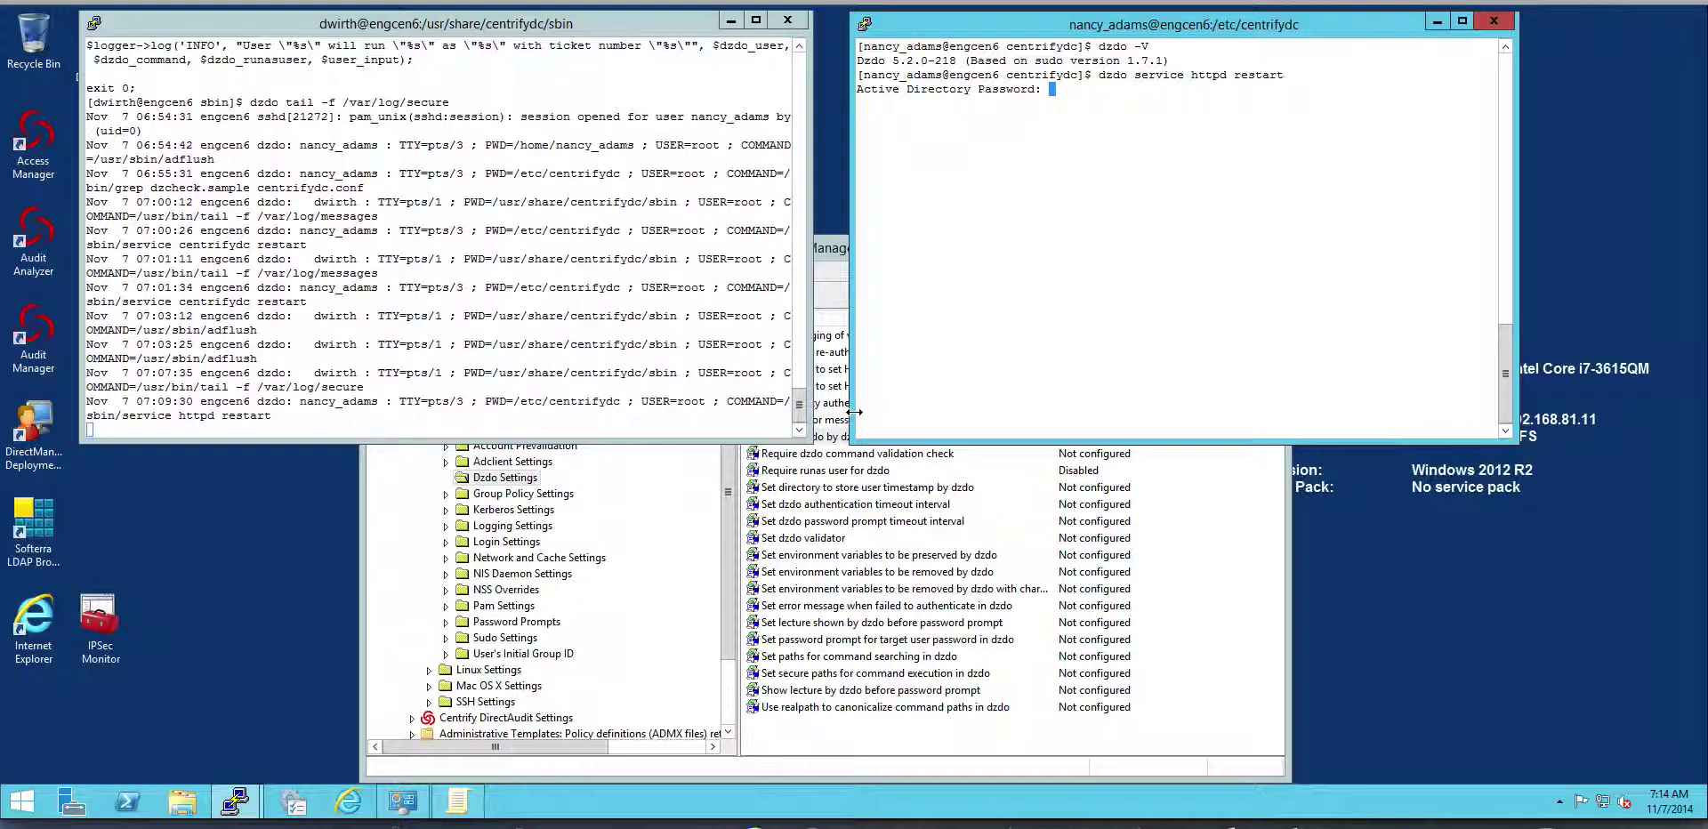
key(Return)
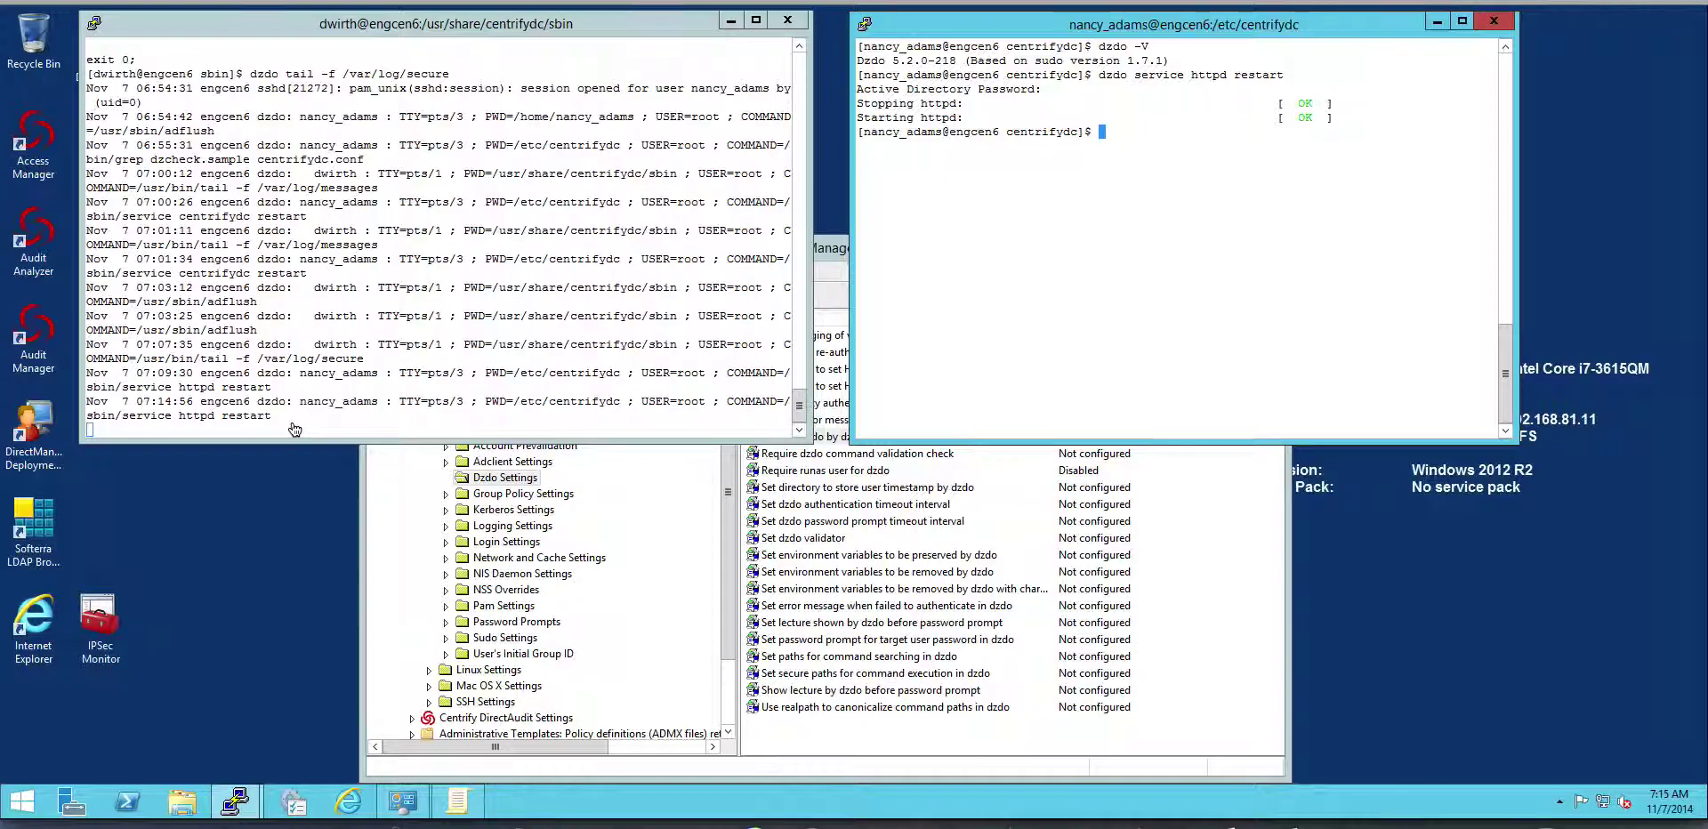
click(741, 772)
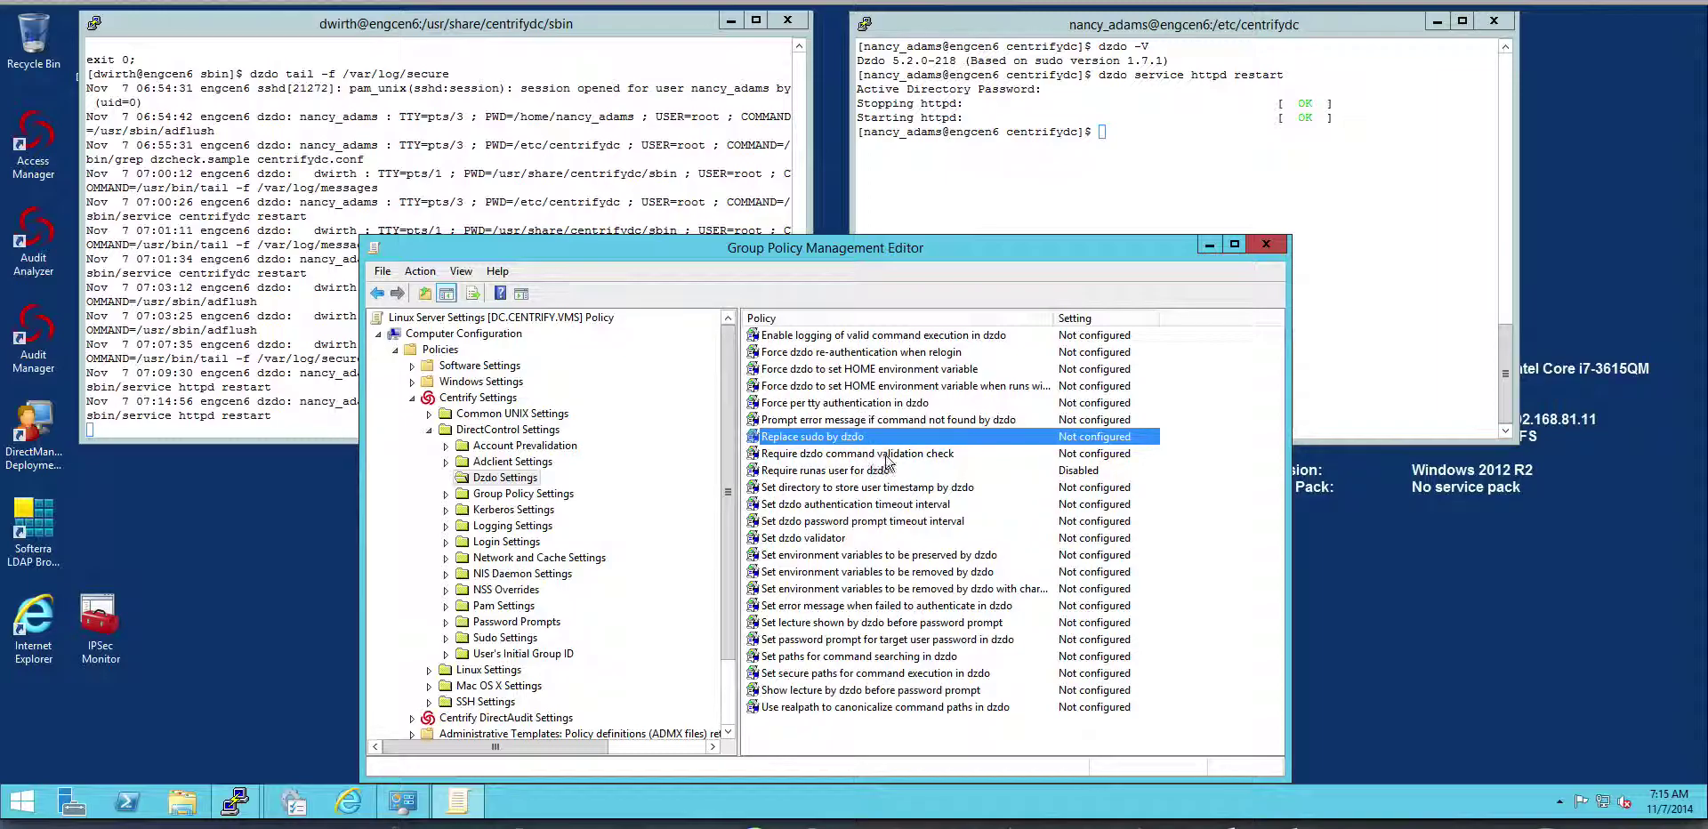
Enable the 'Require dzdo command validation check' policy.
double_click(848, 456)
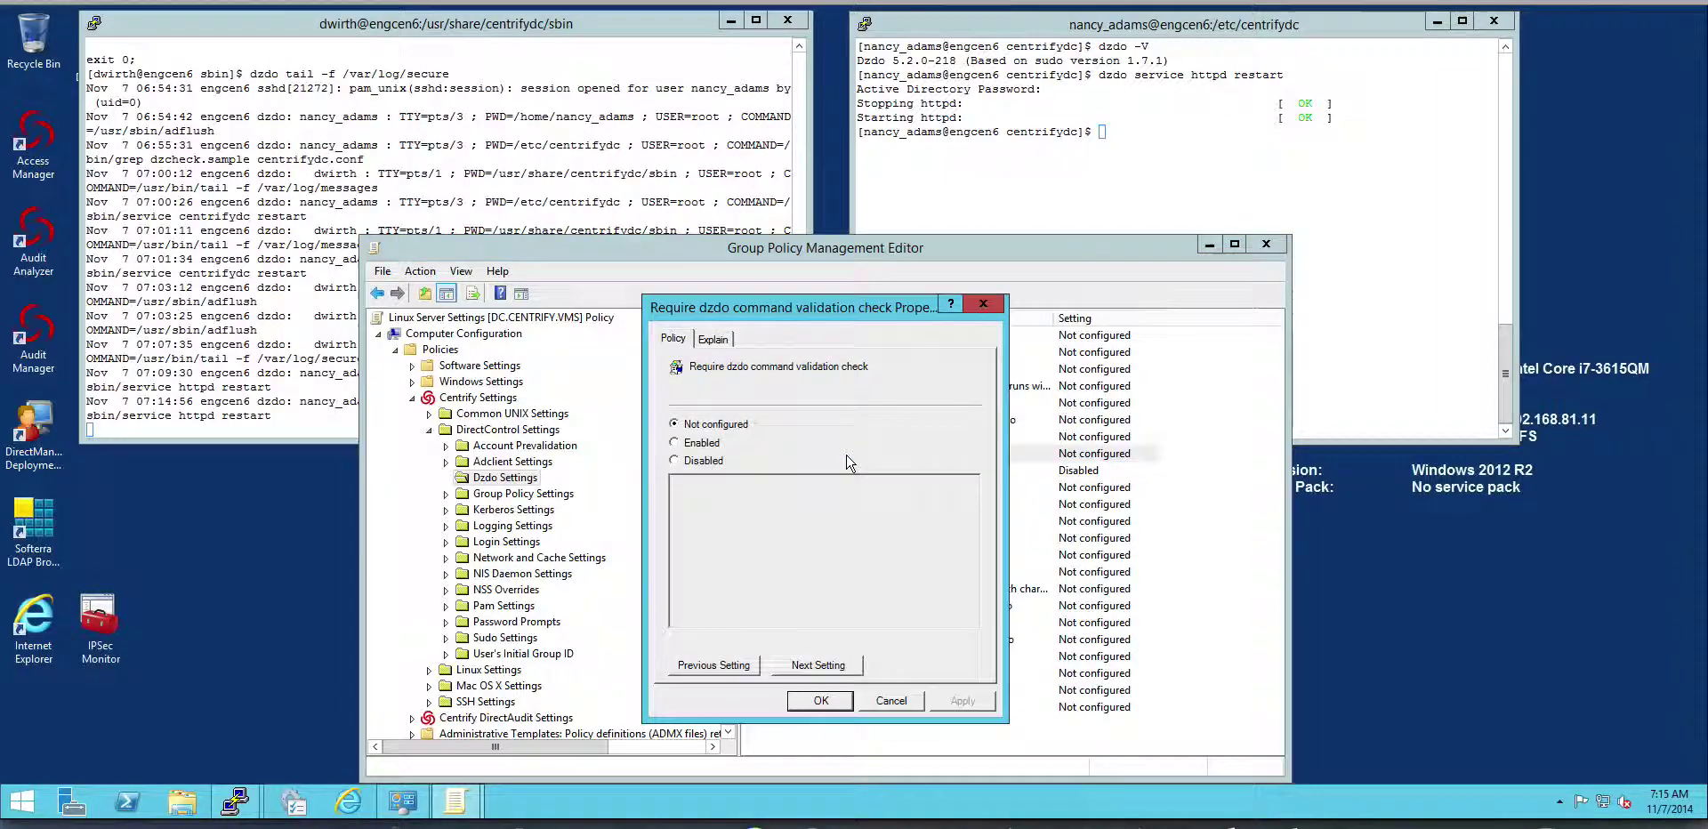
click(676, 443)
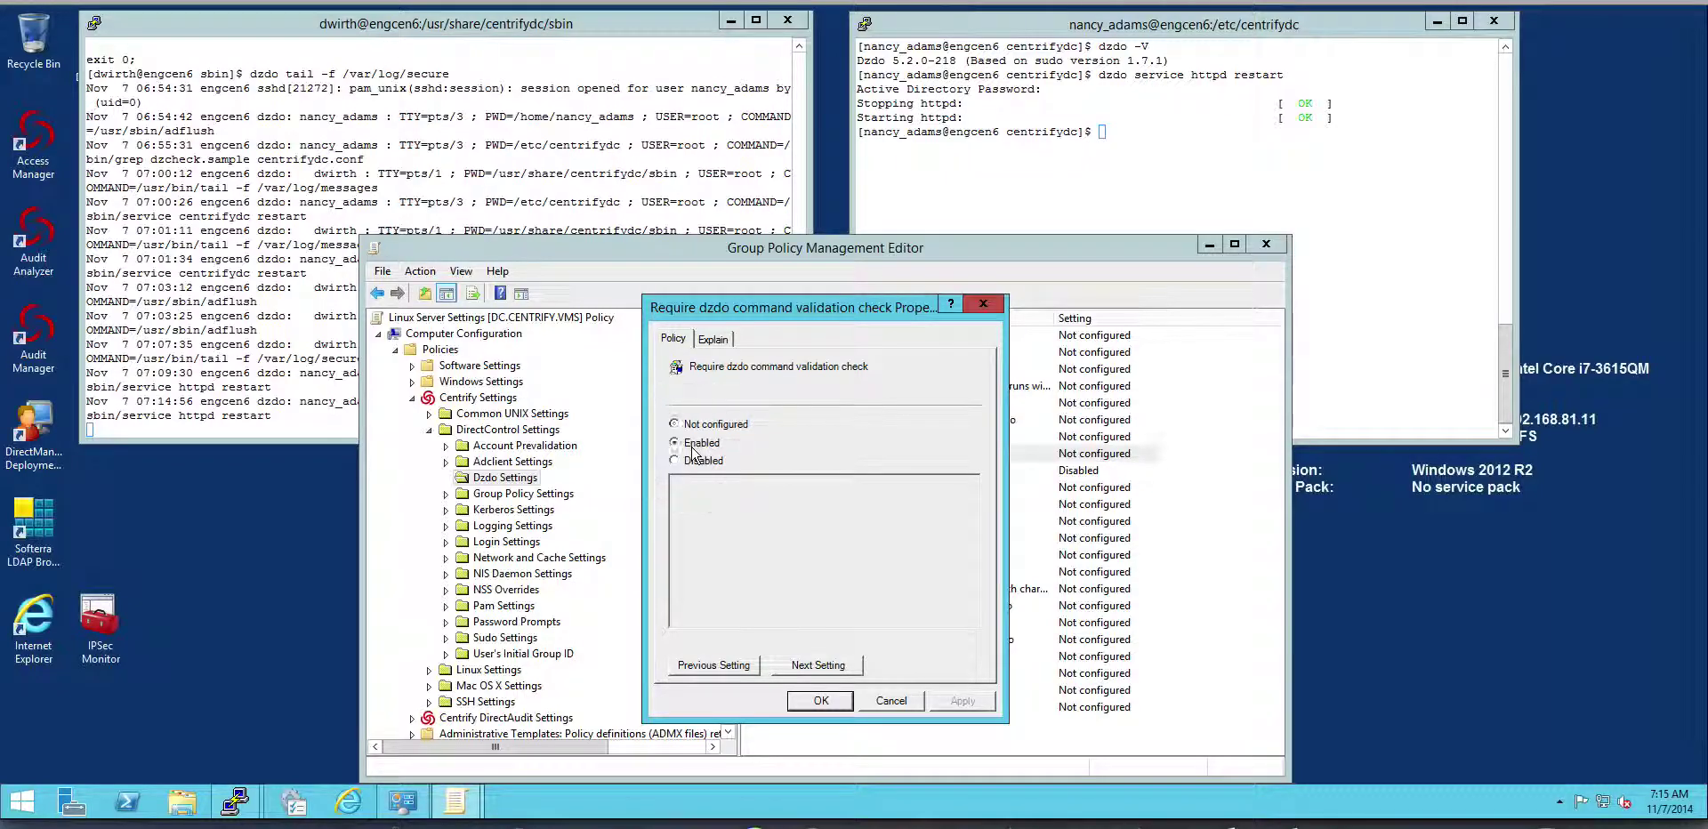
click(820, 700)
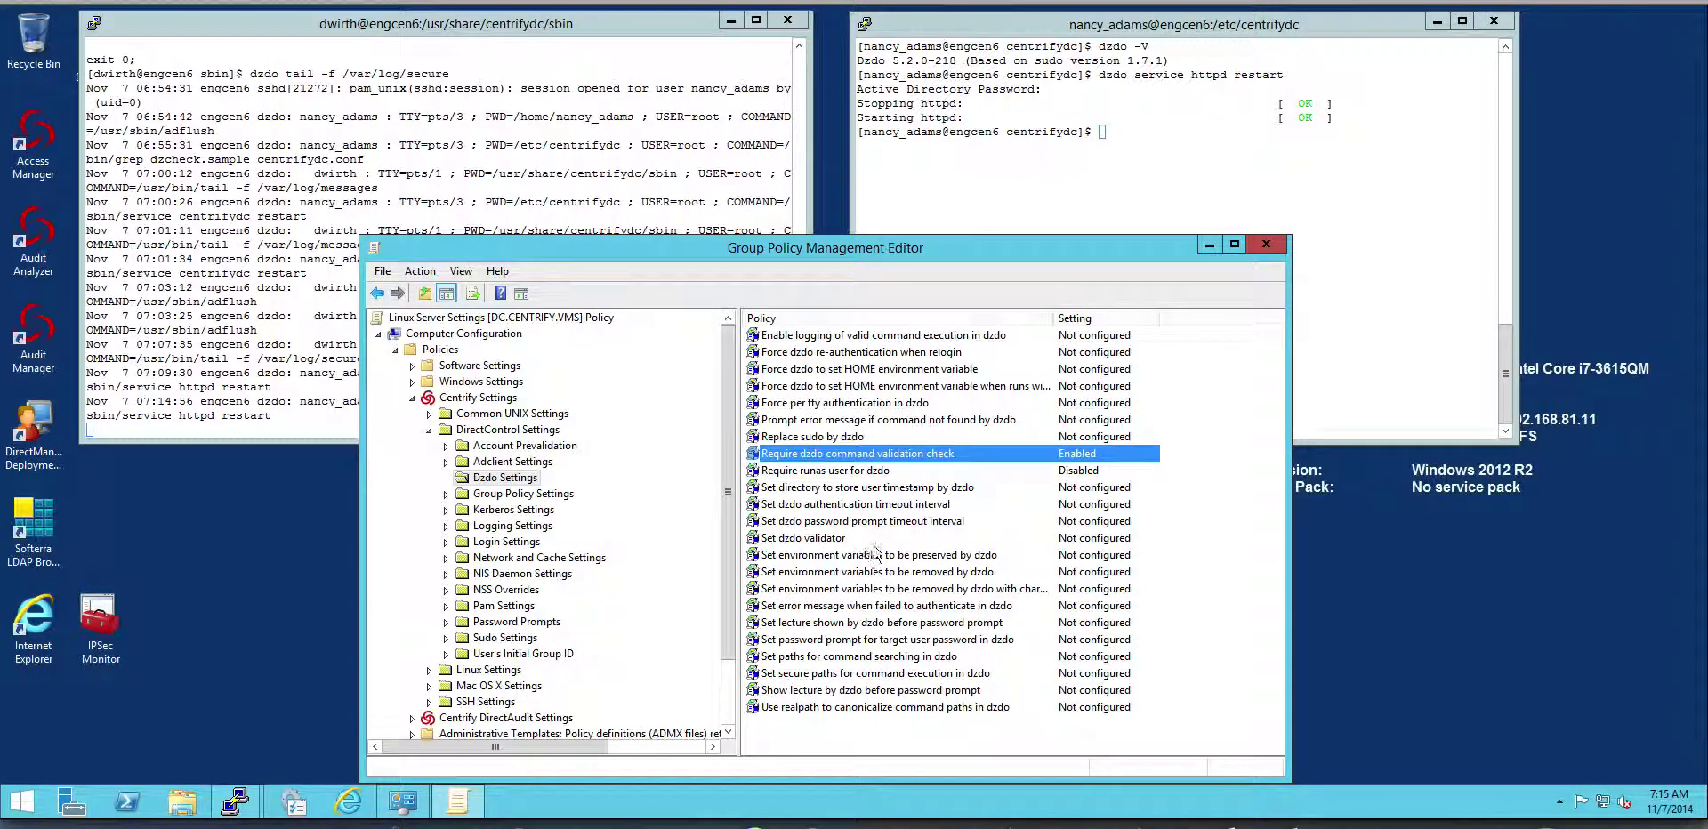
Enable 'Set dzdo validator' with the path /usr/share/centrifydc/sbin/dzcheck.sample.
double_click(837, 539)
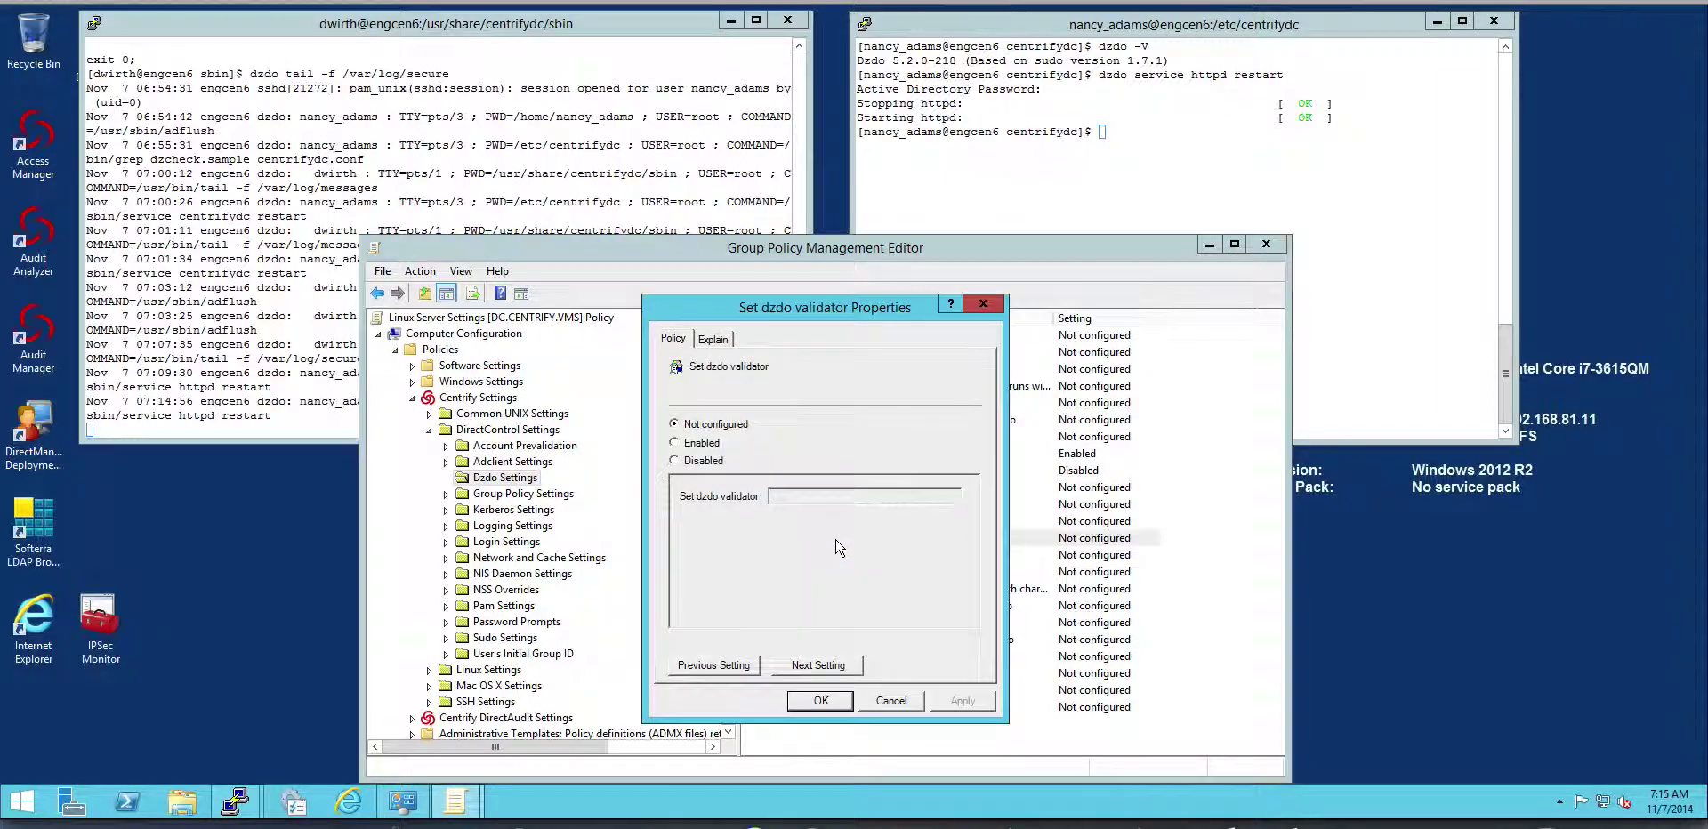
click(677, 442)
click(854, 497)
text(/usr/share/centrifydc/sbin/dzcheck)
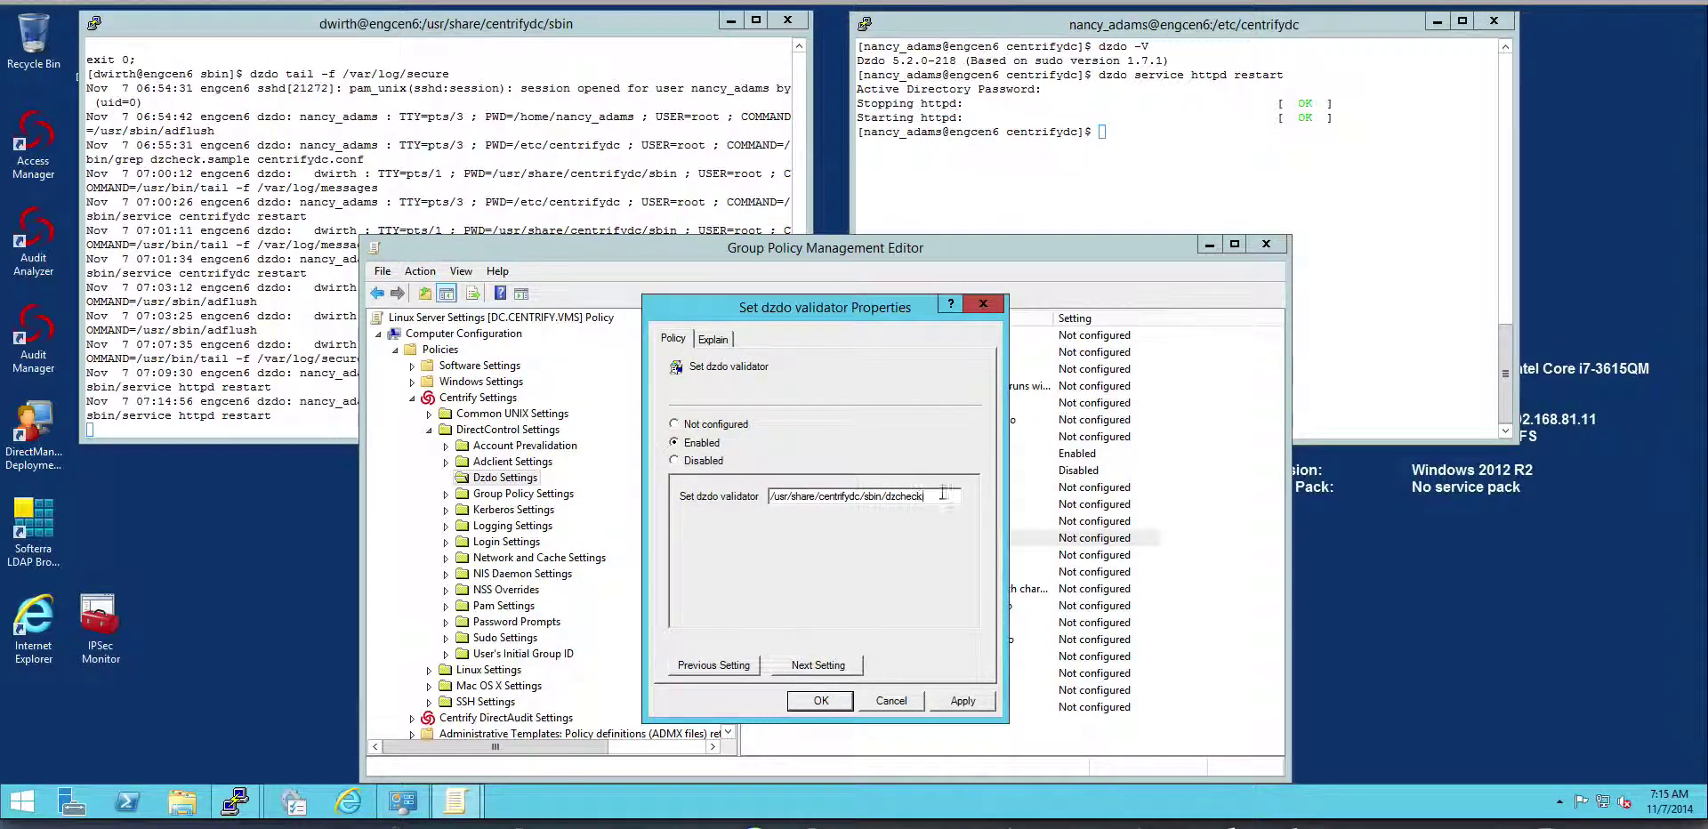
text(.sample)
key(Return)
Stop the secure log tail and print the contents of /usr/share/centrifydc/sbin/dzcheck.sample.
click(258, 186)
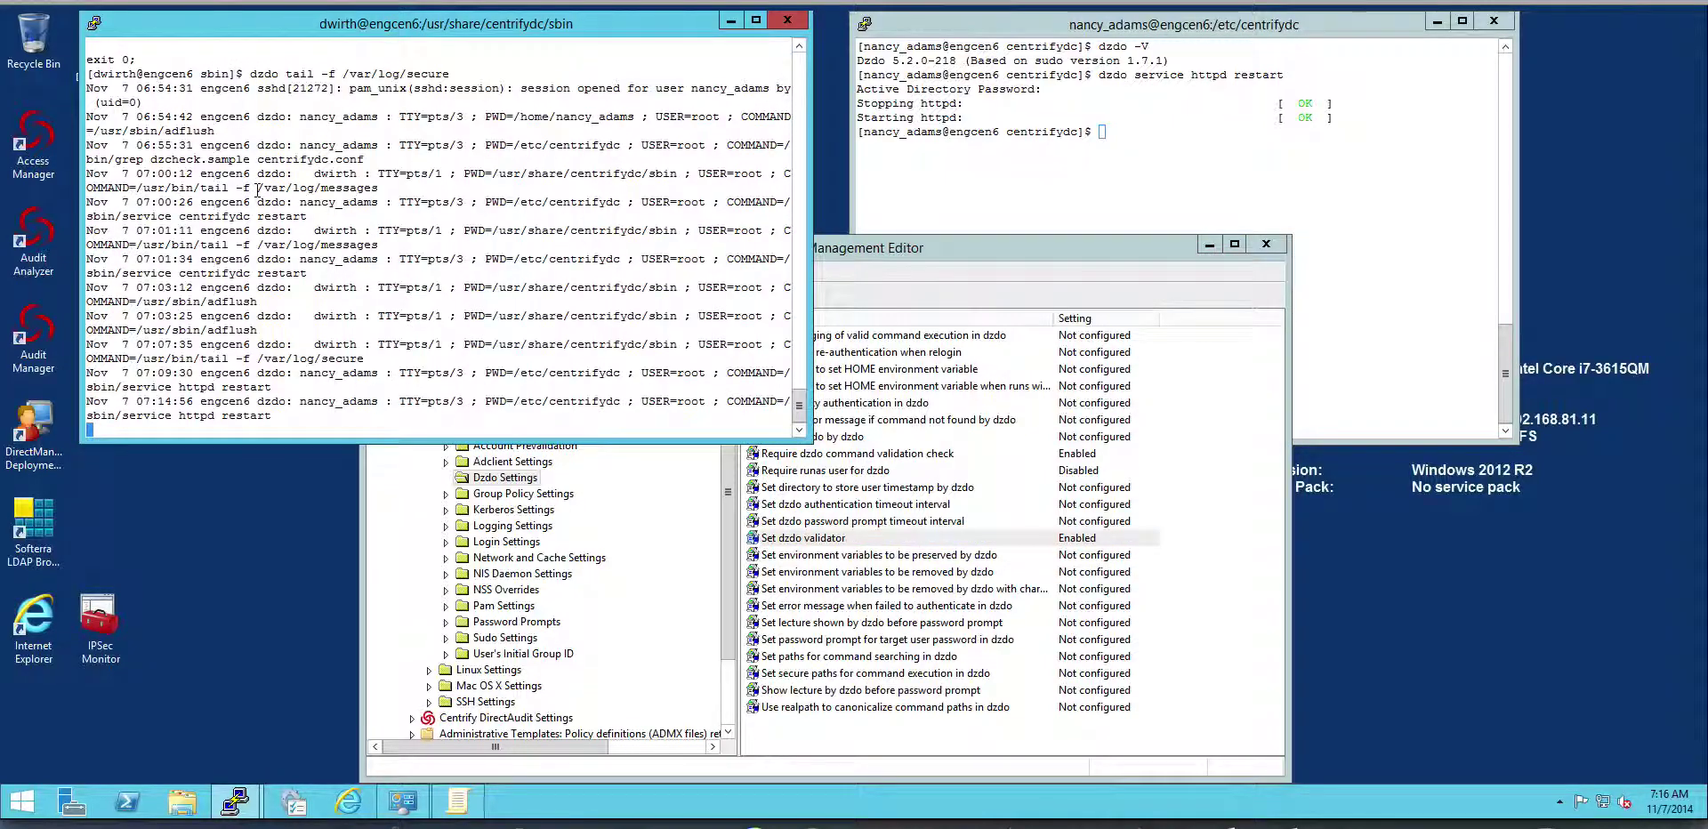
key(ctrl+c)
text(cat /usr/share/centrifydc/sbin/dzcheck.sample)
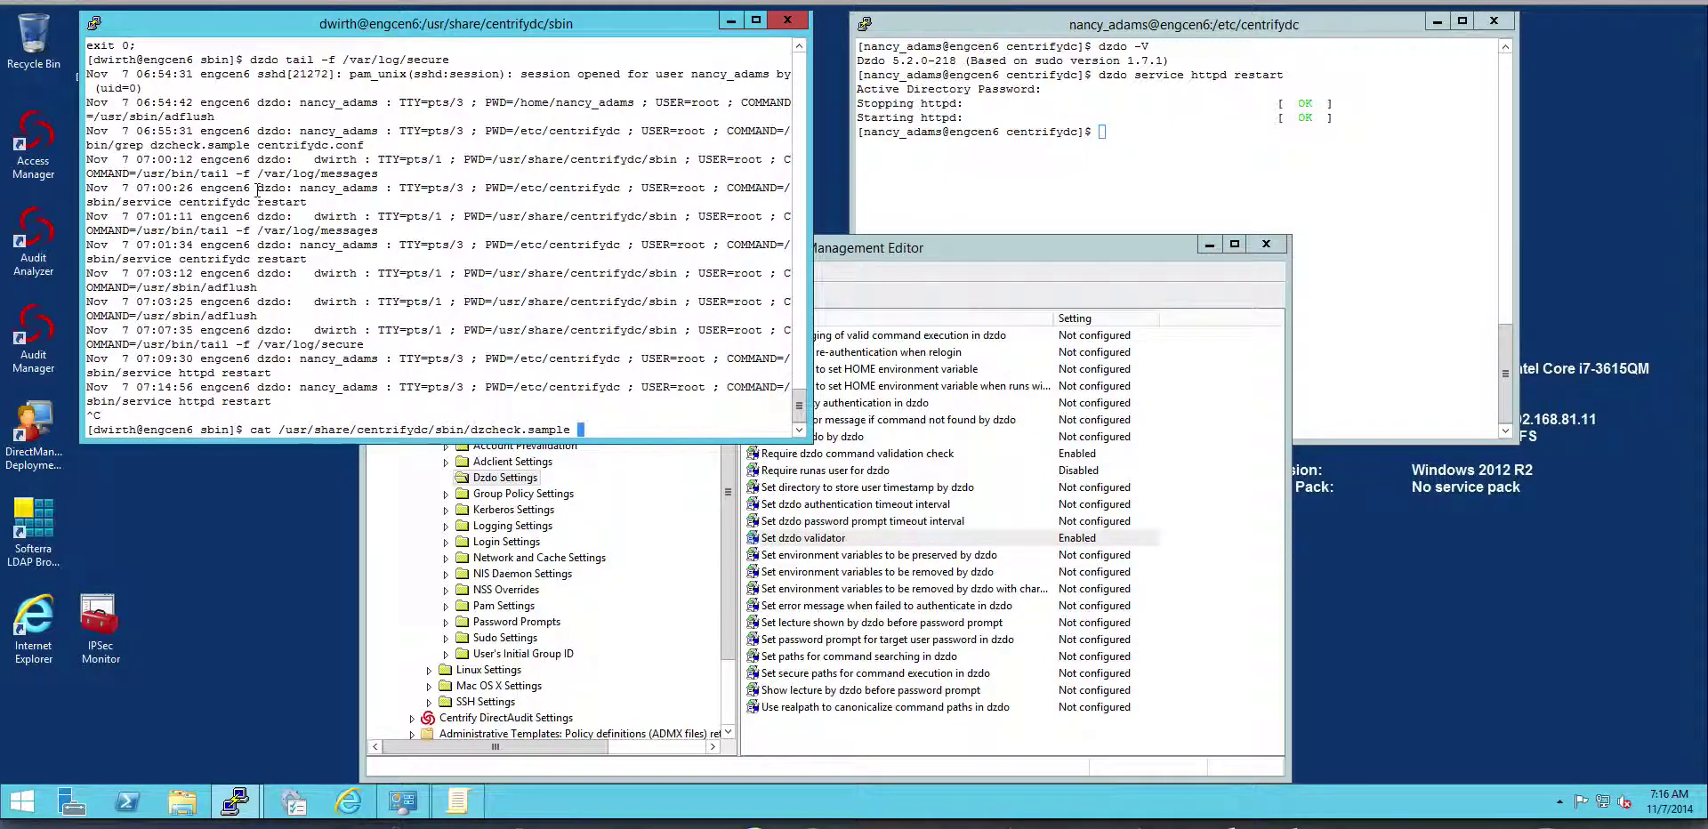
key(Return)
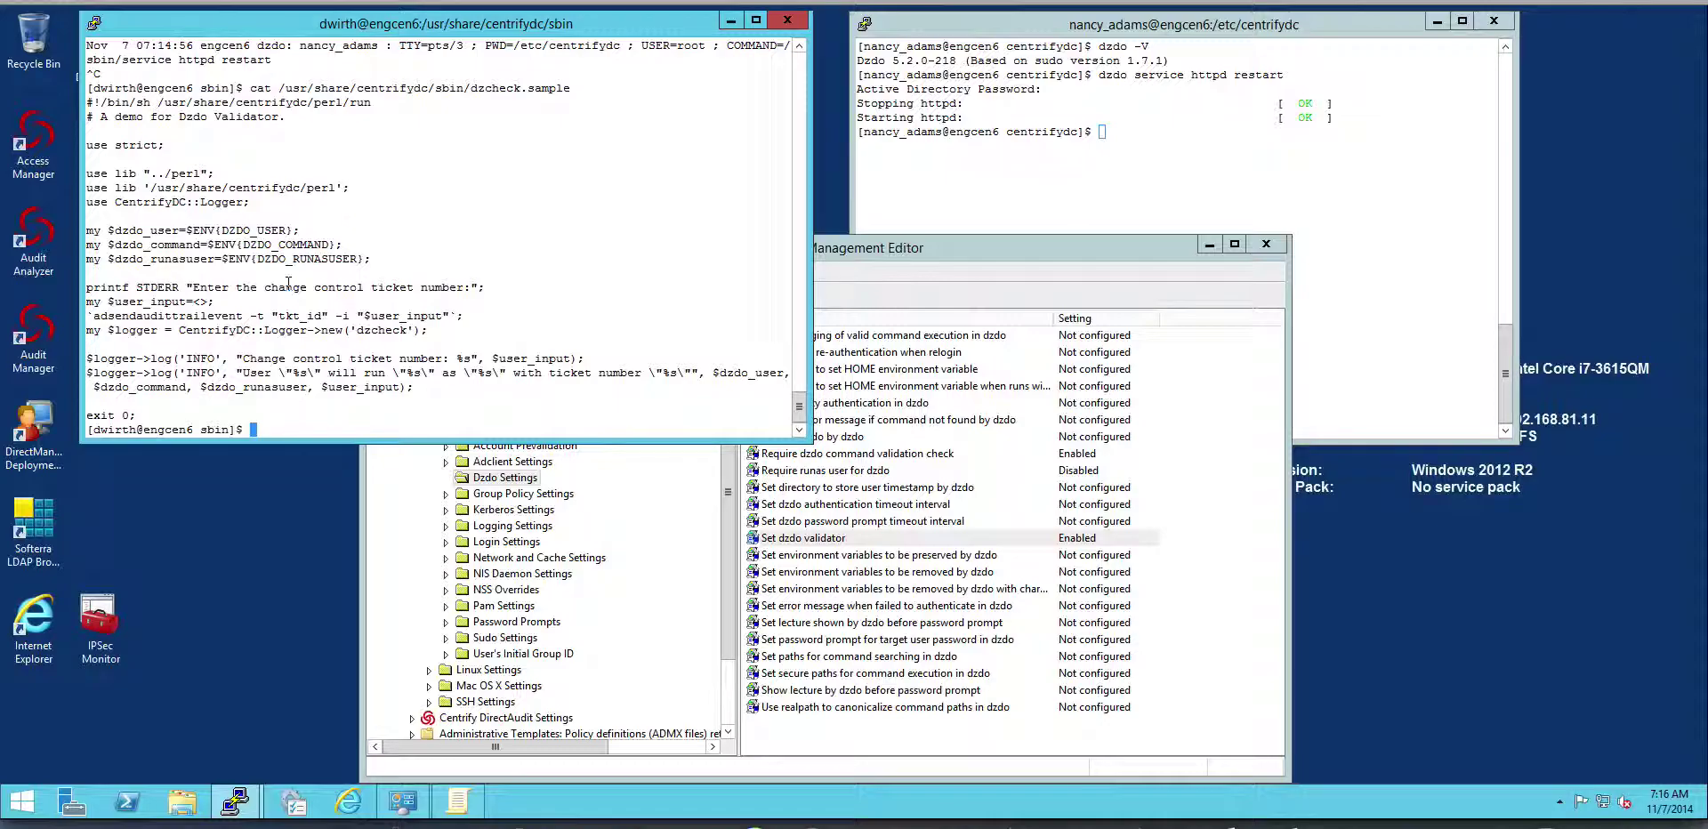
text(aagp)
Run adgpupdate to refresh Group Policy on the machine.
key(BackSpace)
key(BackSpace)
text(pupdate)
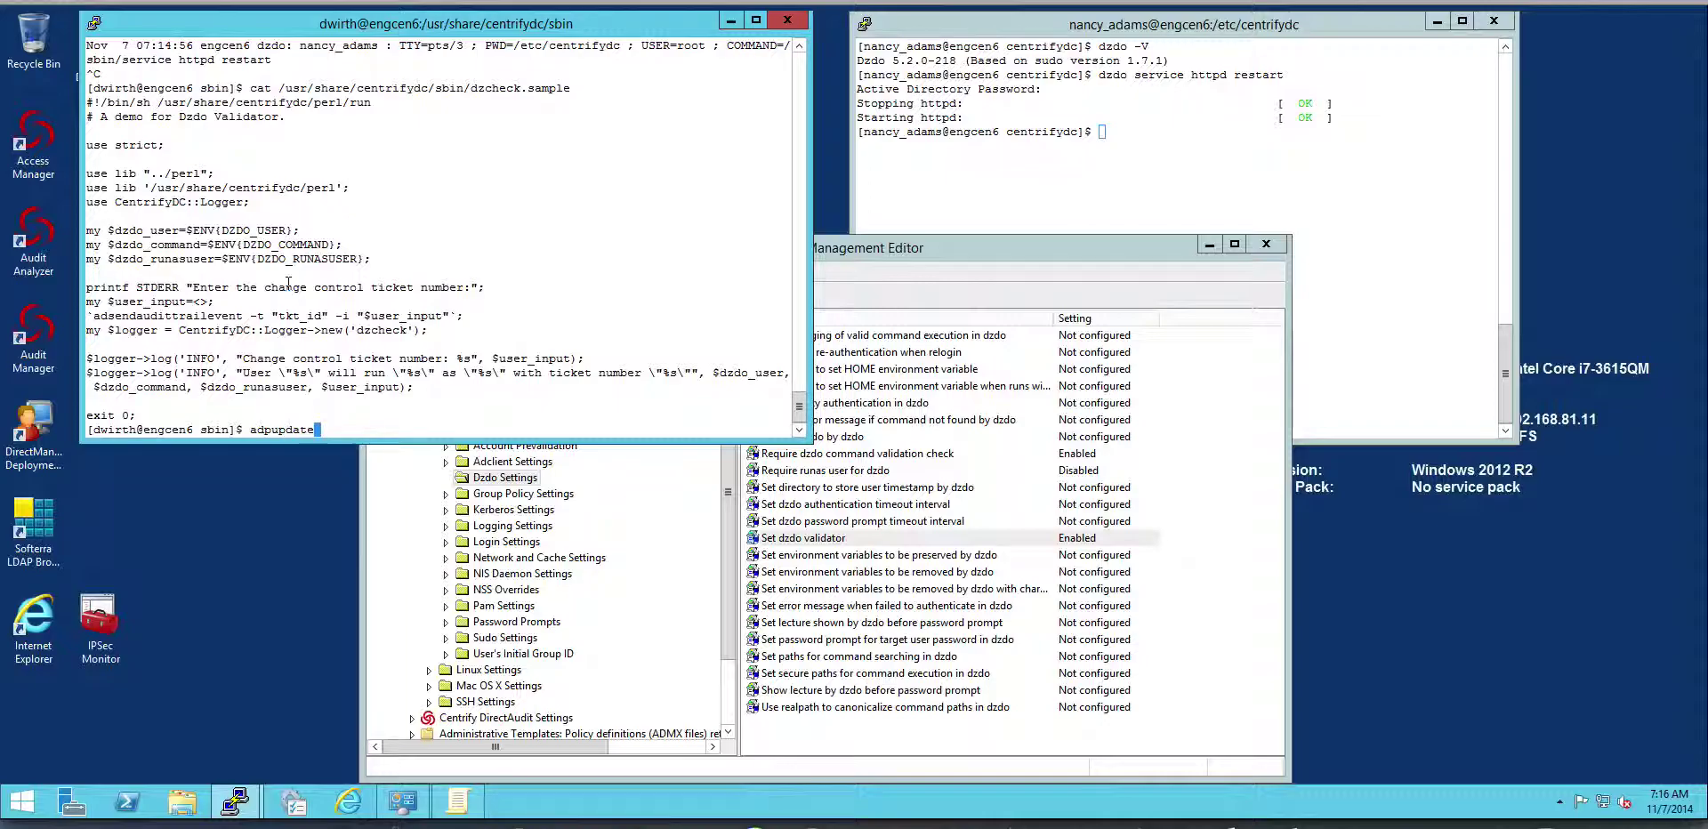
key(Left)
key(Left)
key(Left)
key(Left)
key(Left)
key(Left)
key(Left)
key(Left)
key(Right)
text(g)
key(Return)
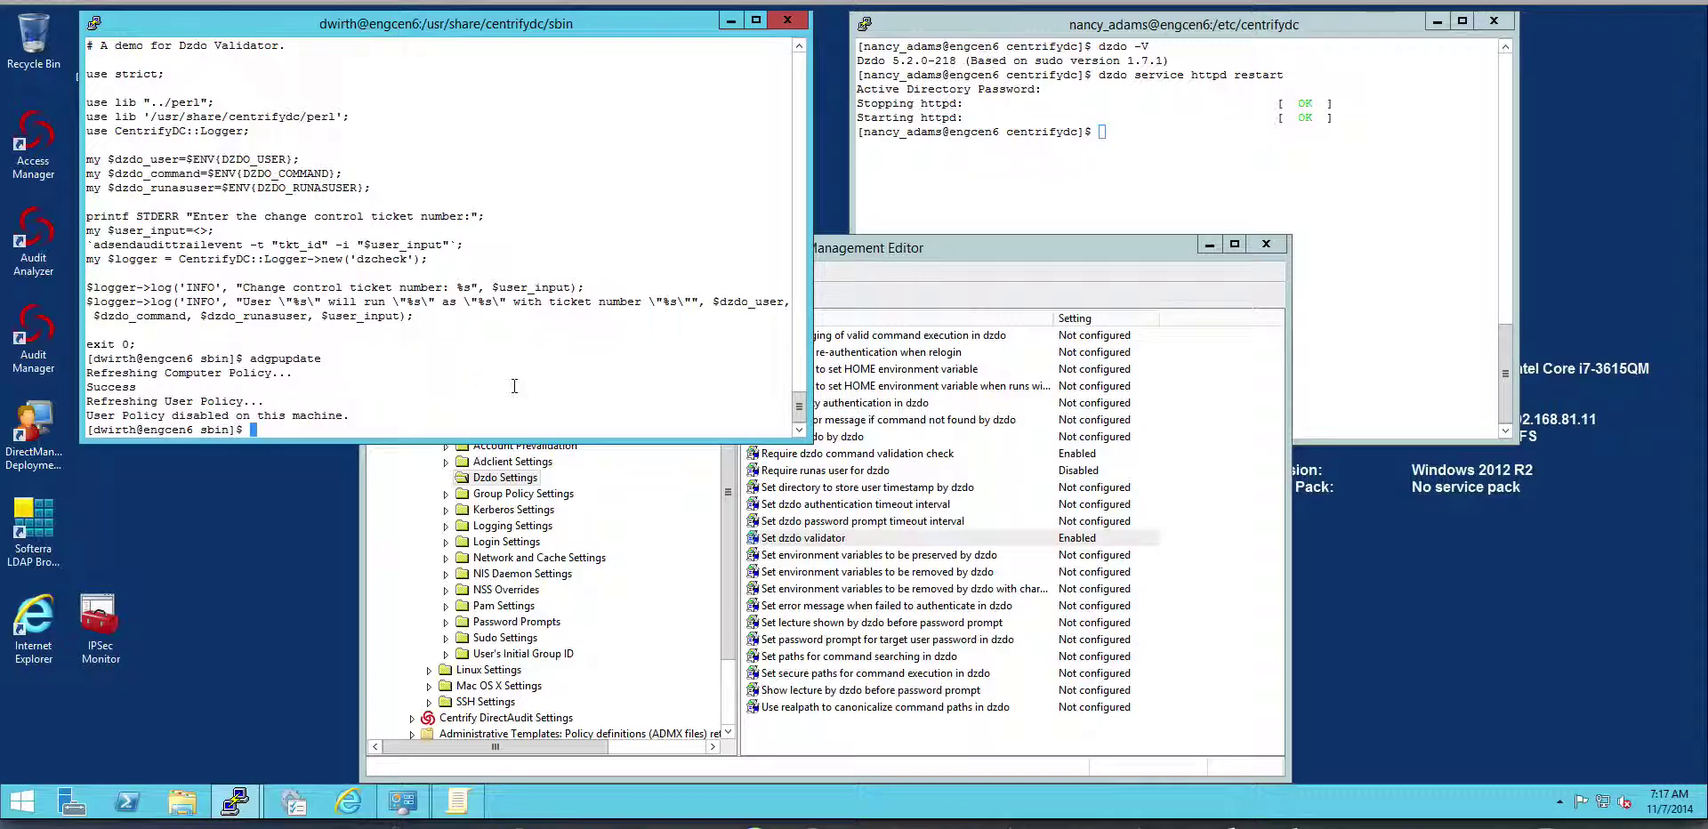
Run dzdo tail -f /var/log/secure, giving ticket number 000 and the AD password.
text(cat /usr/share/centrifydc/sbin/dzcheck.sample)
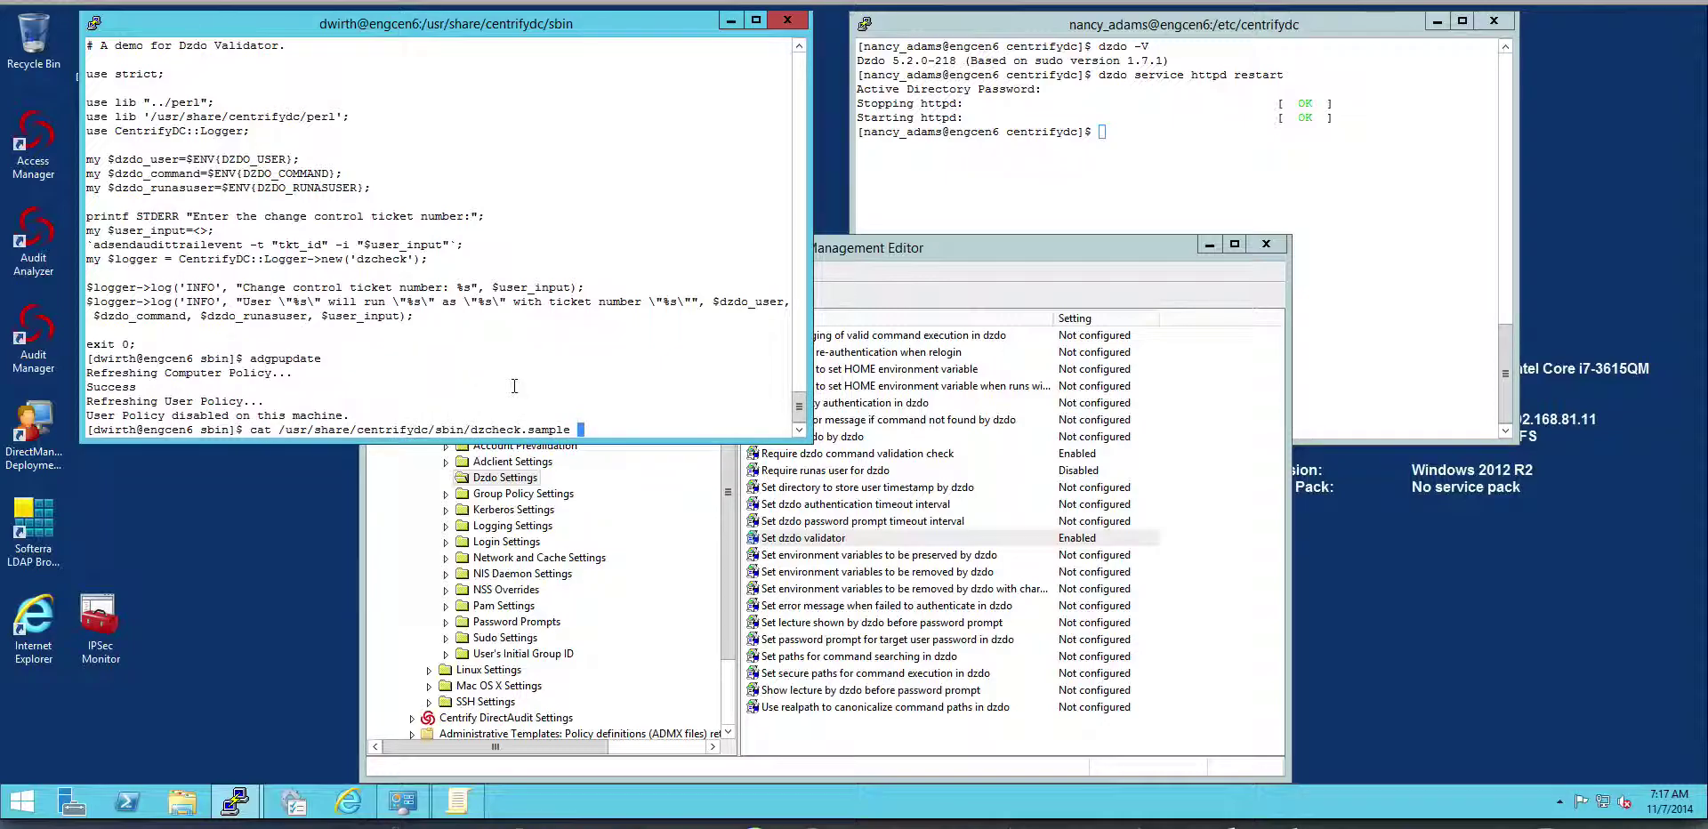
key(Up)
key(Up)
key(Return)
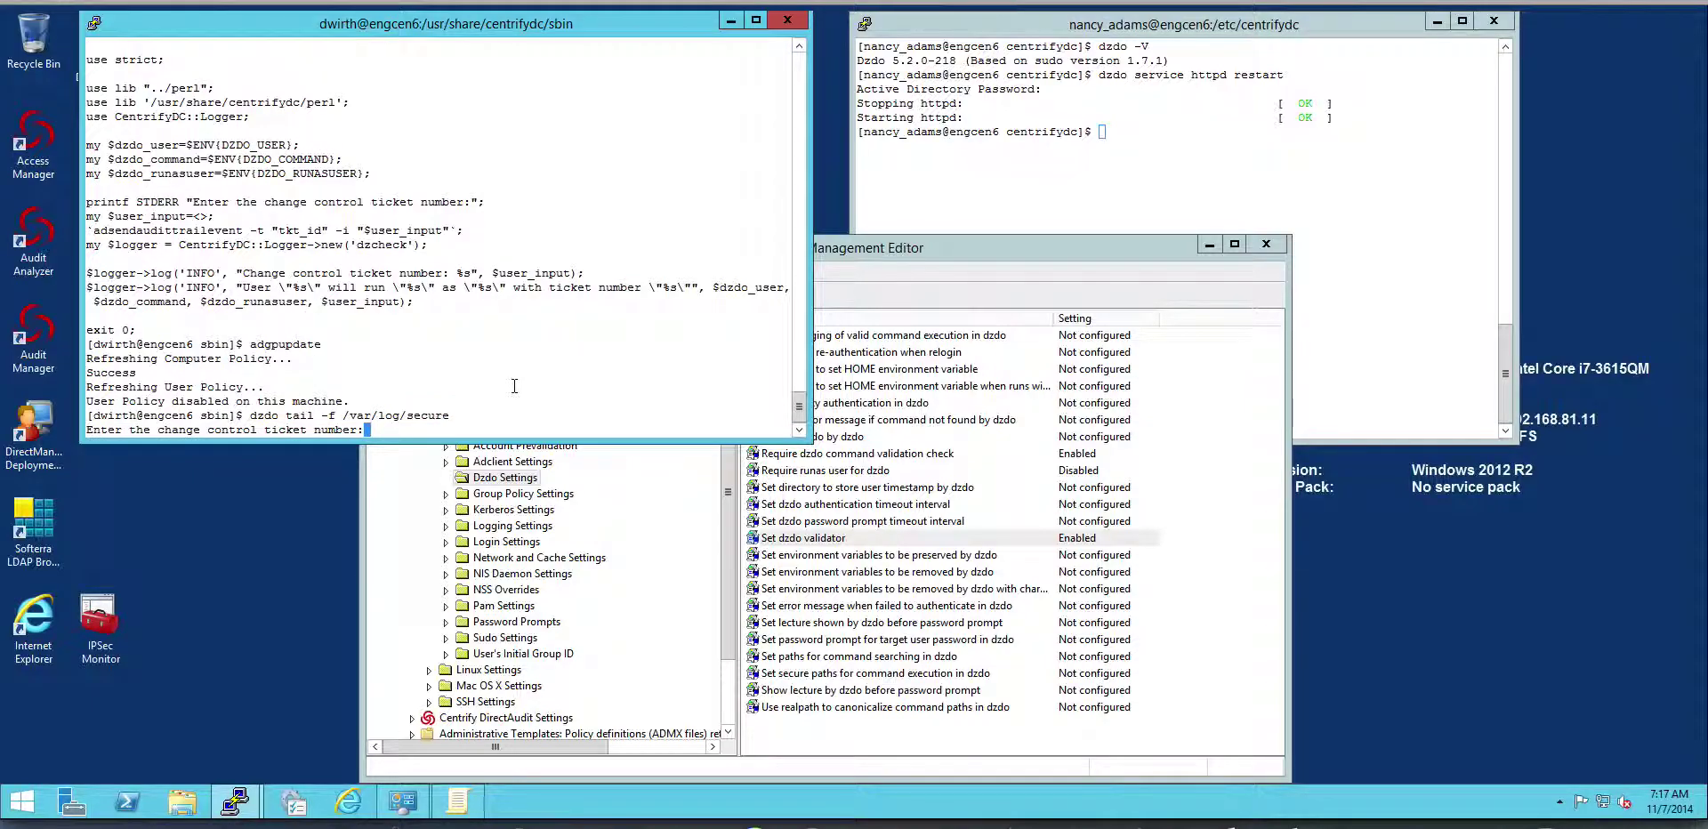
text(000)
key(Return)
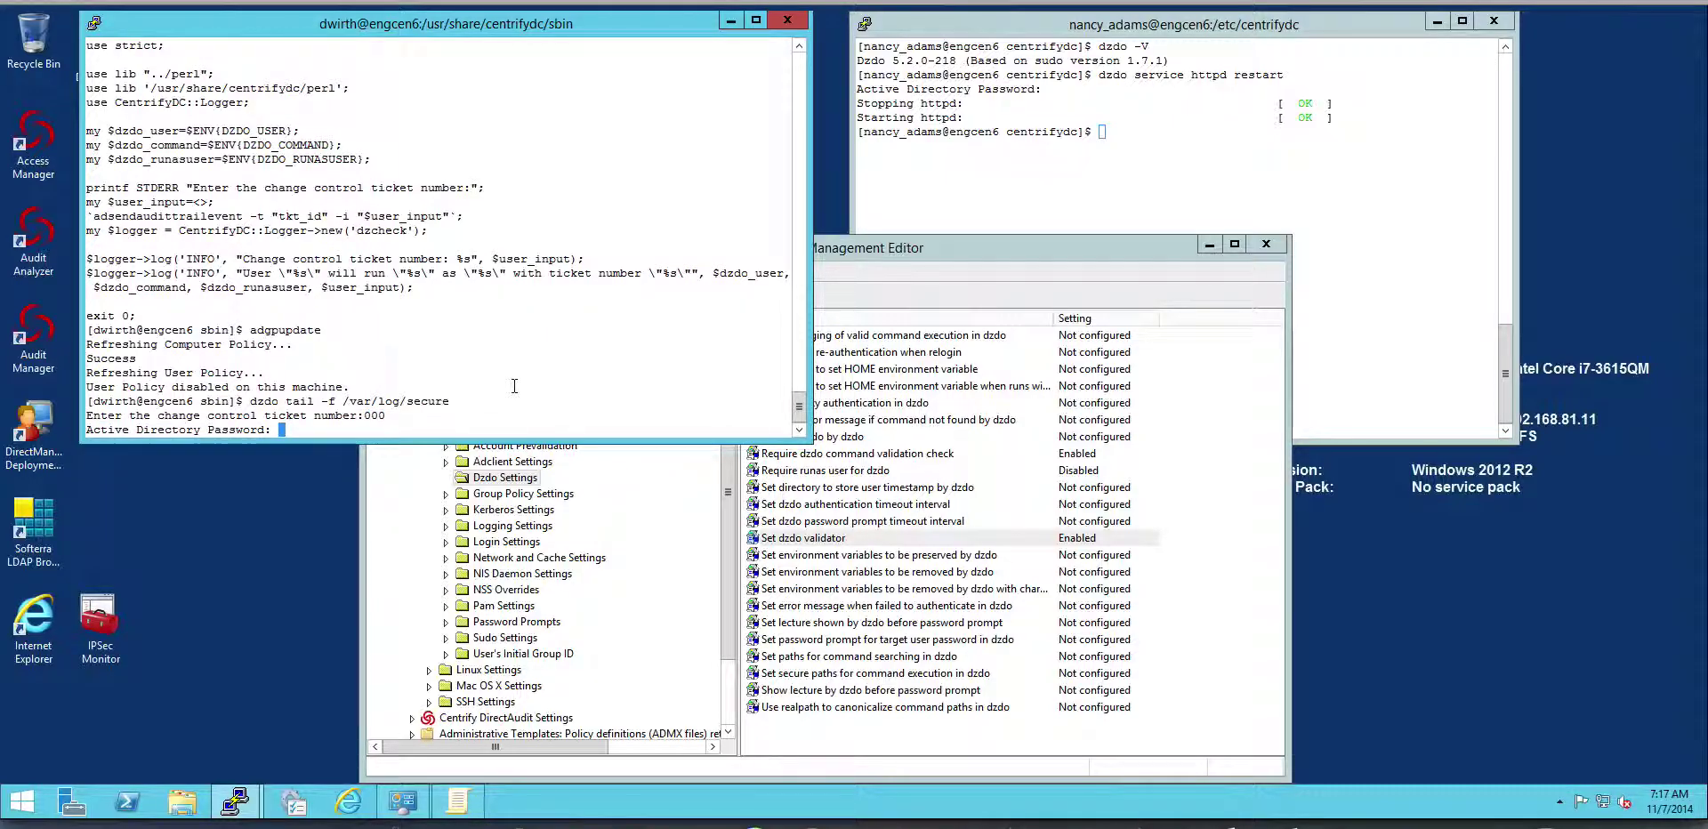
key(Return)
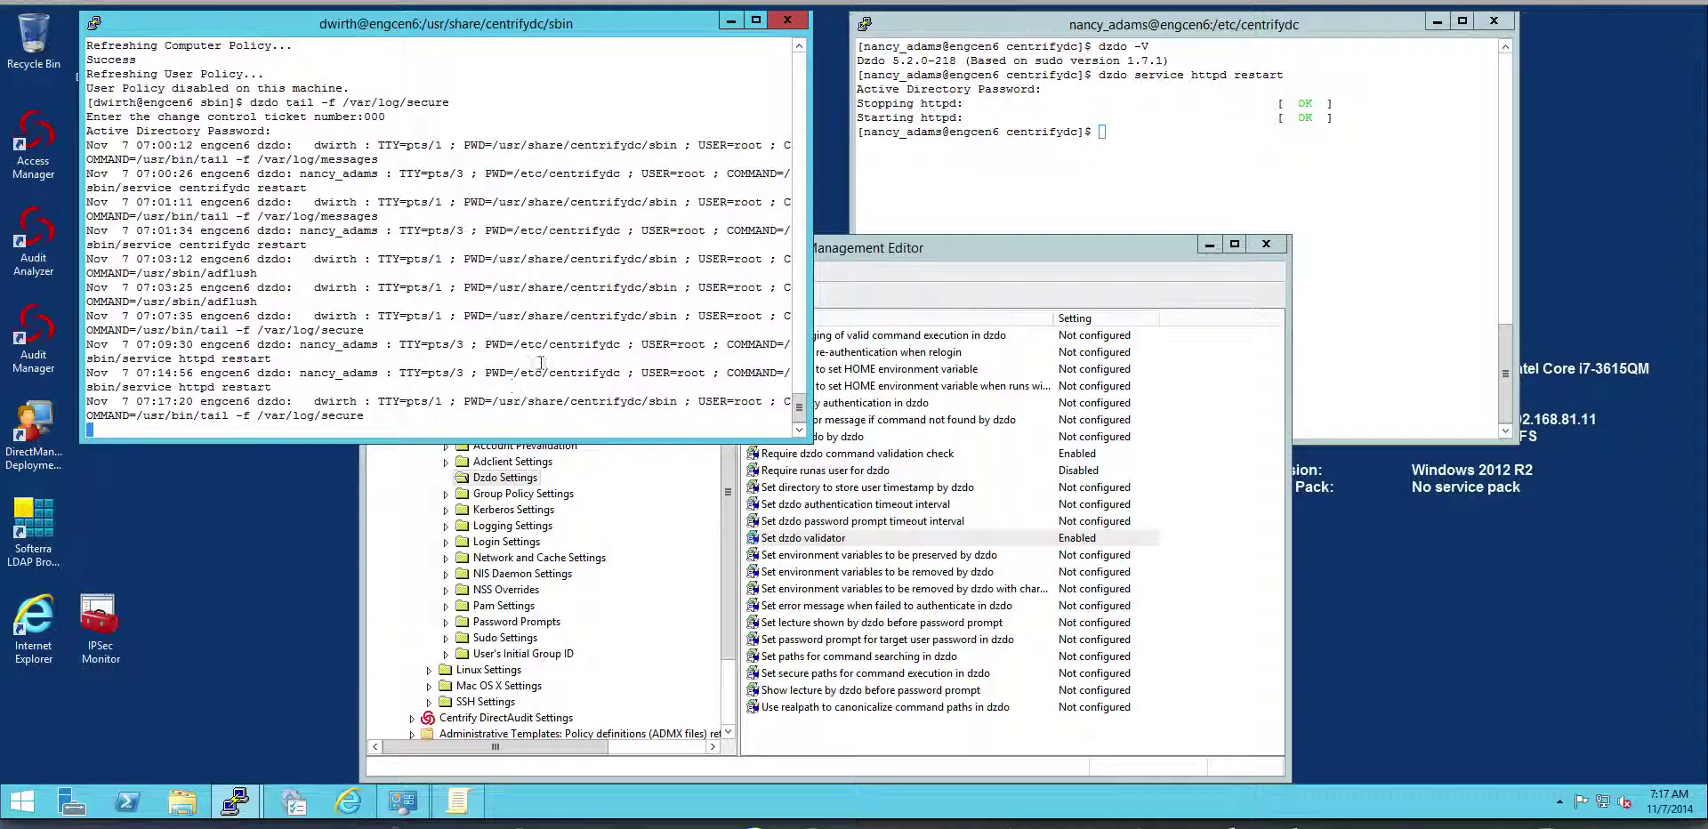
click(1142, 133)
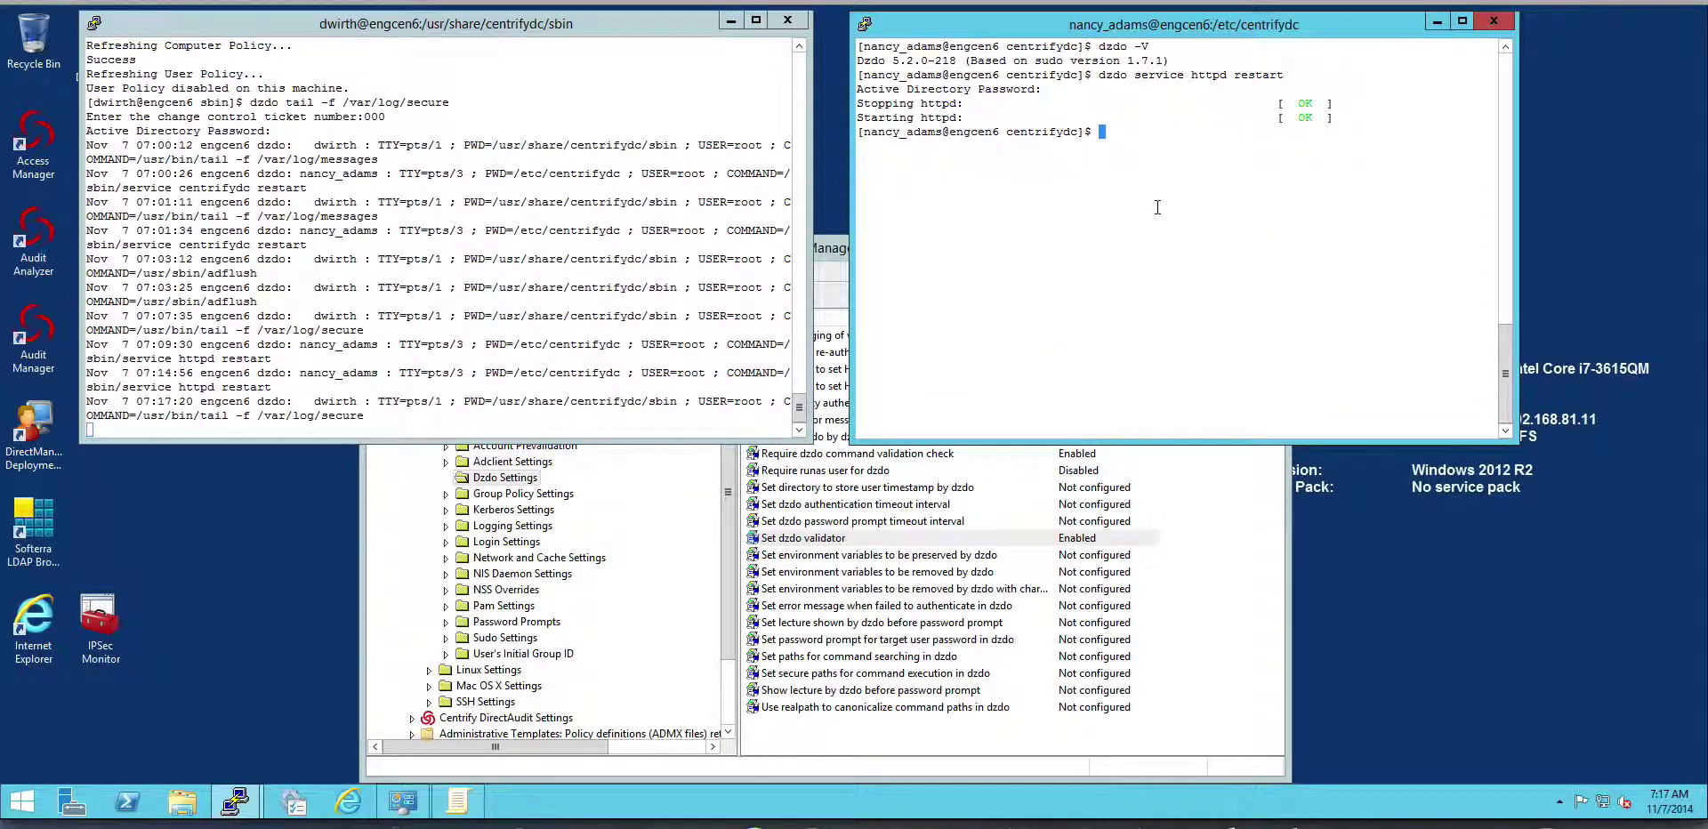
Start the dzdo httpd restart, then follow /var/log/messages through dzdo under ticket 5555.
key(Up)
key(Return)
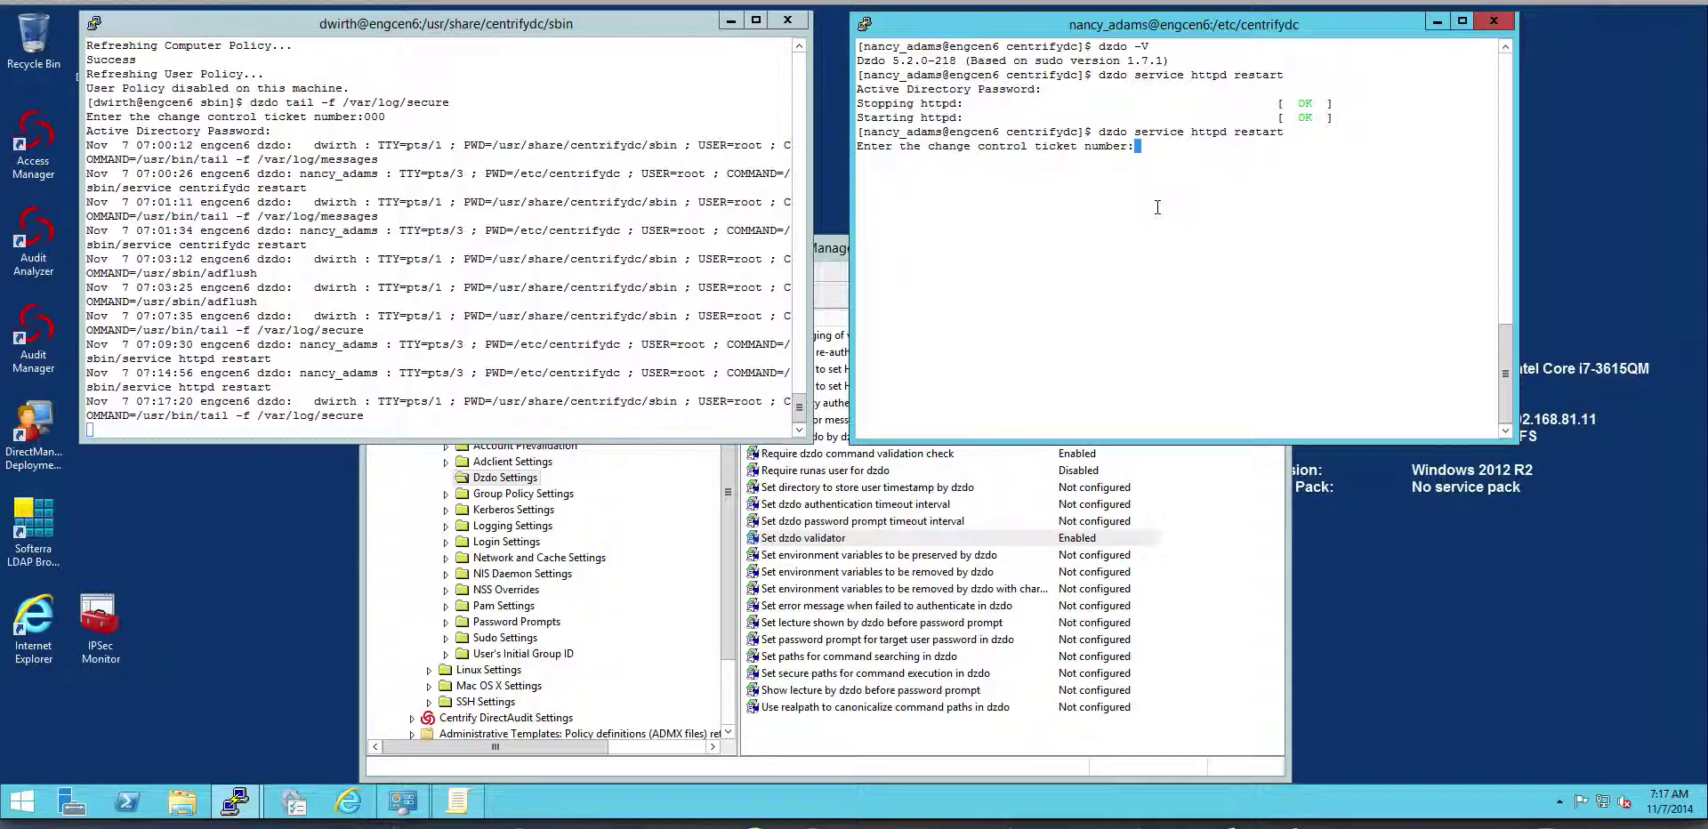
click(579, 229)
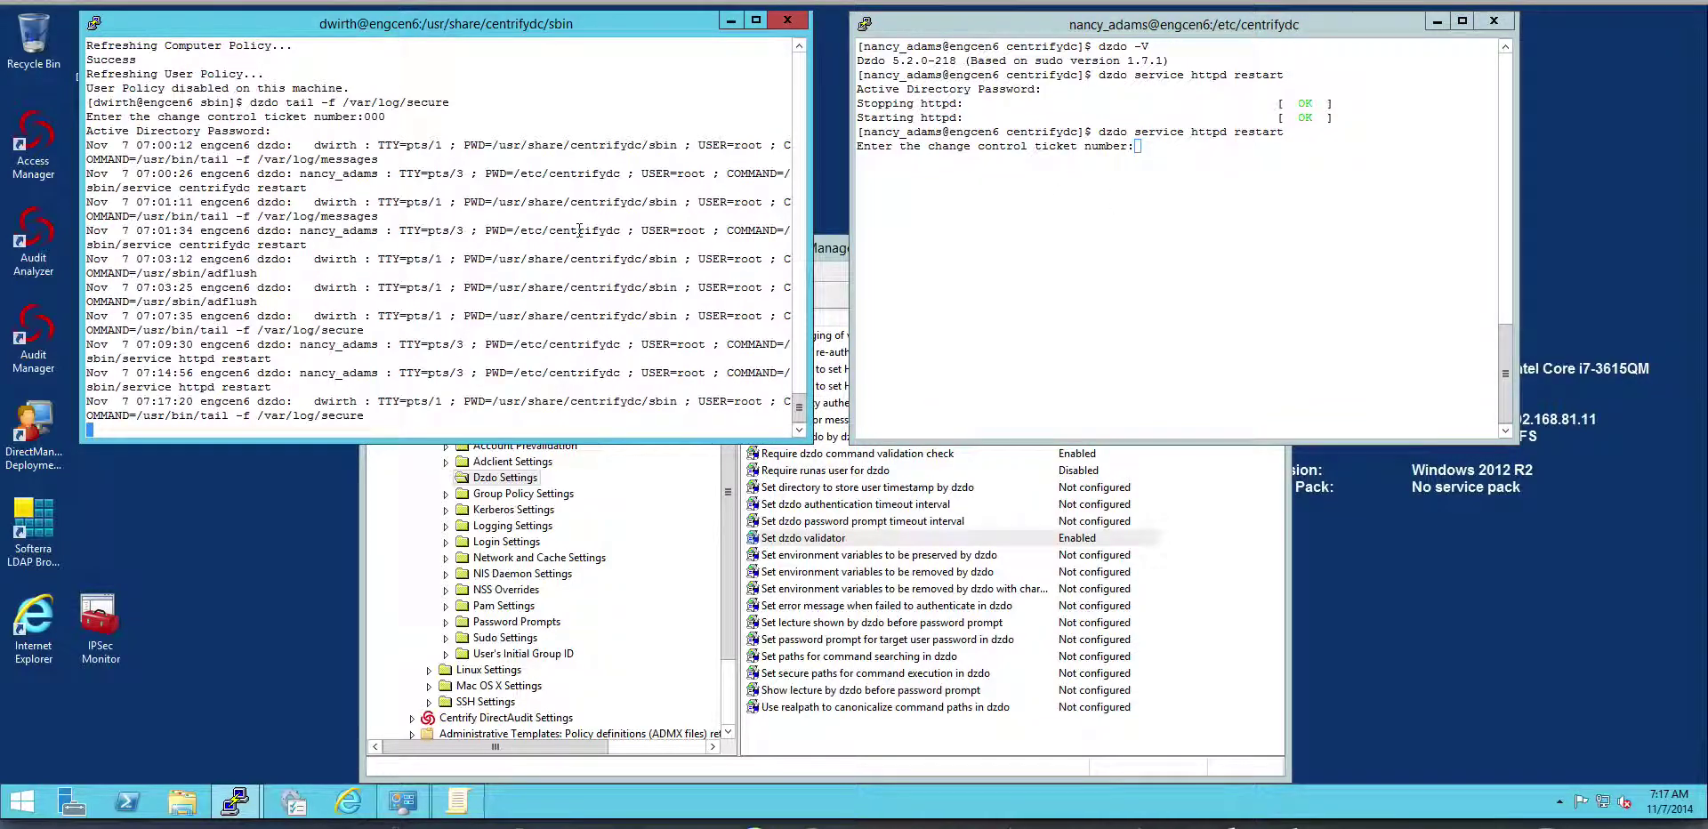
key(ctrl+c)
text(adgpupdate)
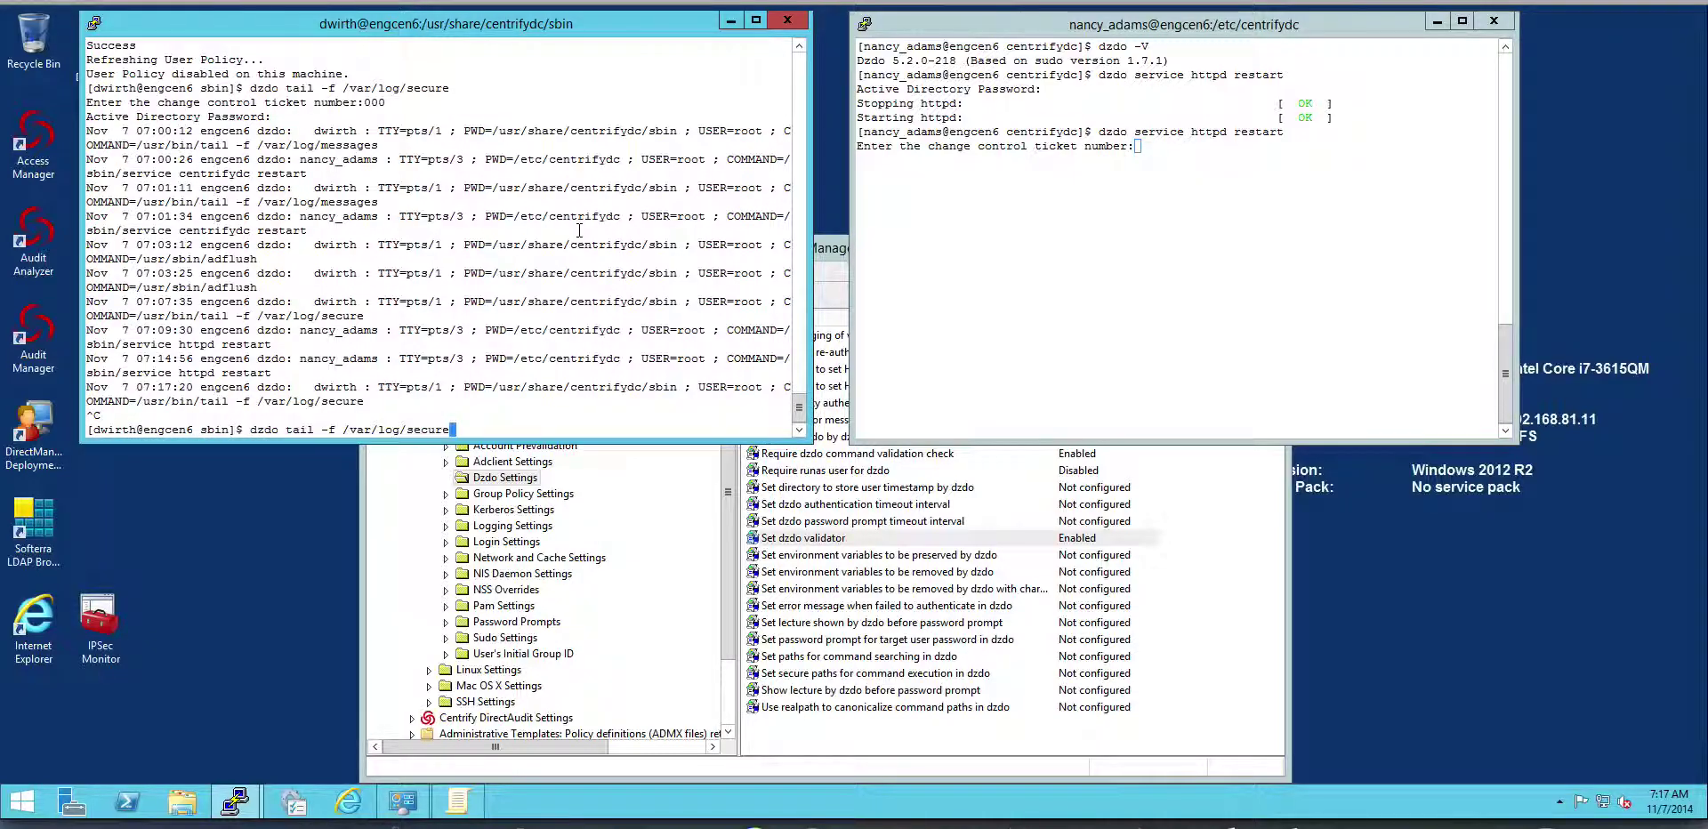
key(BackSpace)
key(BackSpace)
key(BackSpace)
key(BackSpace)
key(BackSpace)
text(s)
text(messages)
key(Return)
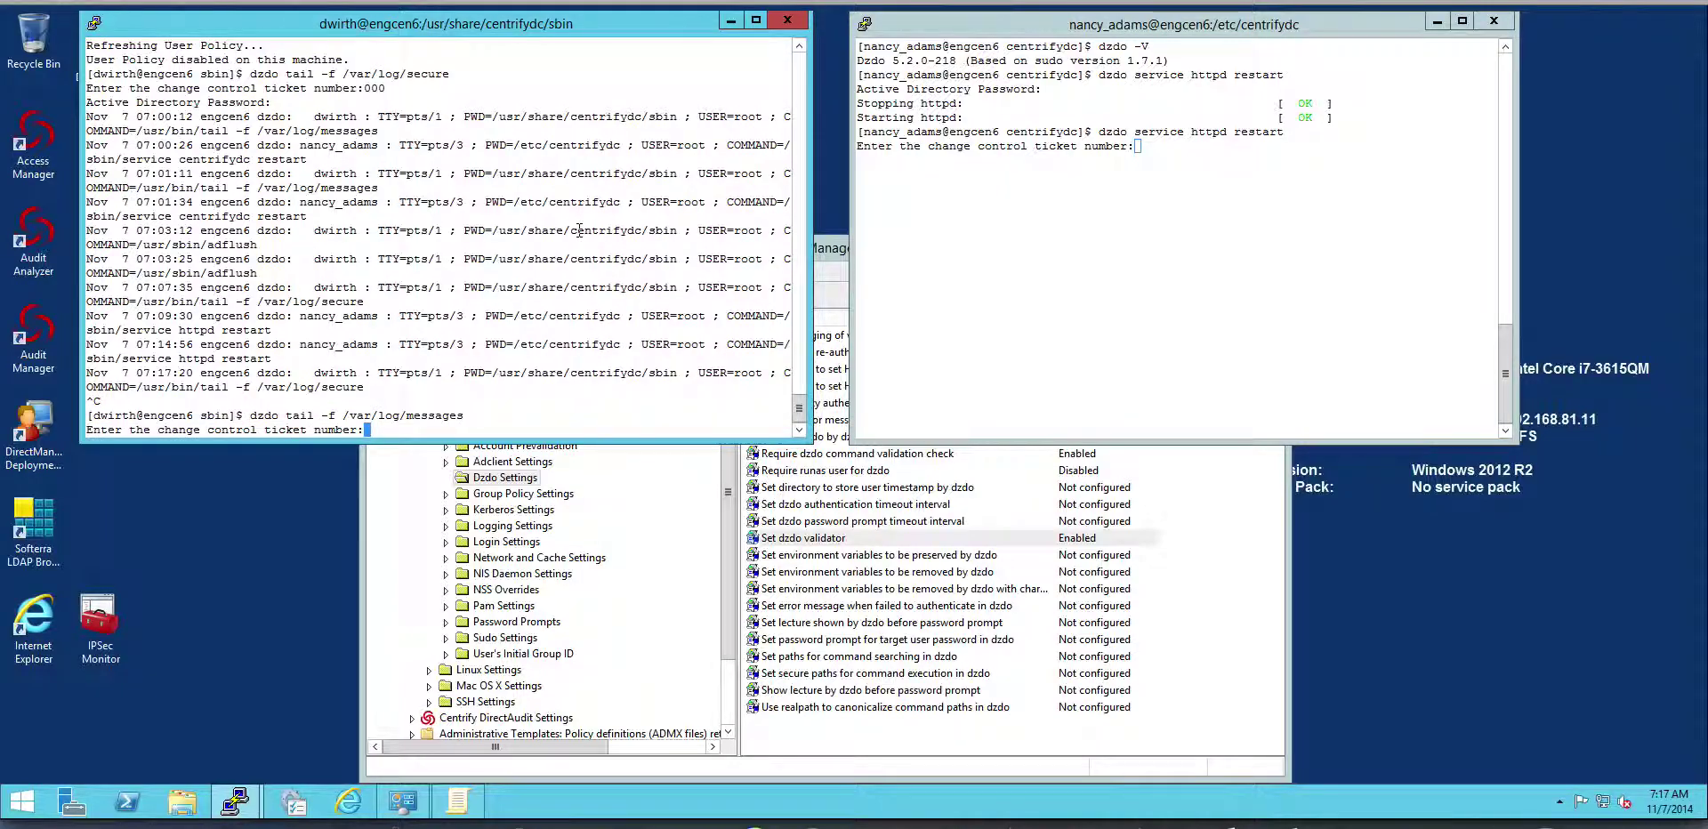
text(5555)
key(Return)
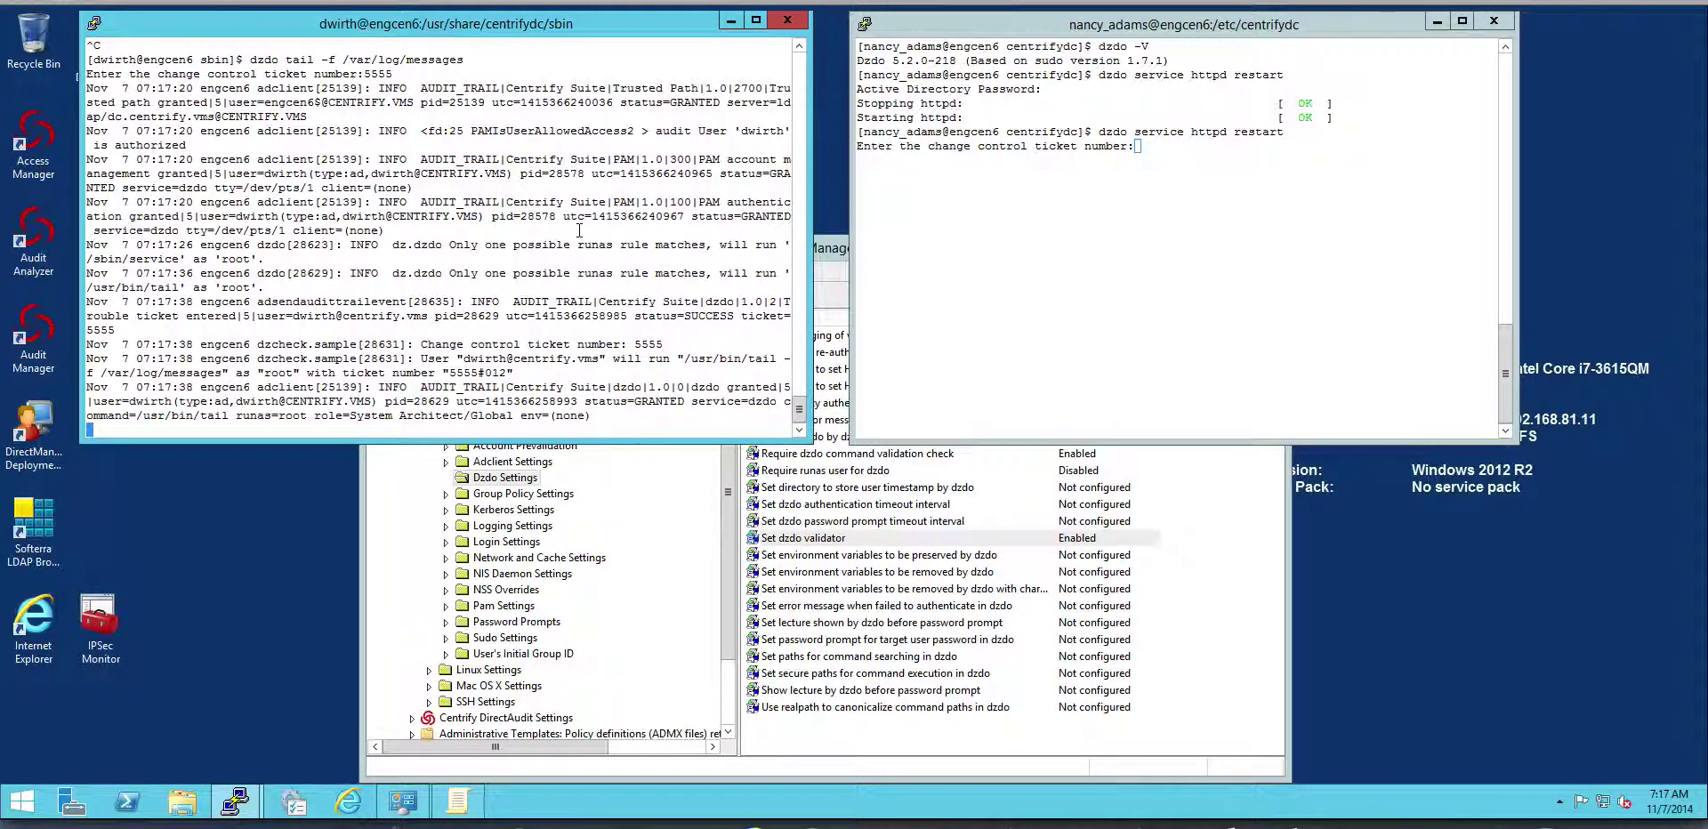
click(1122, 187)
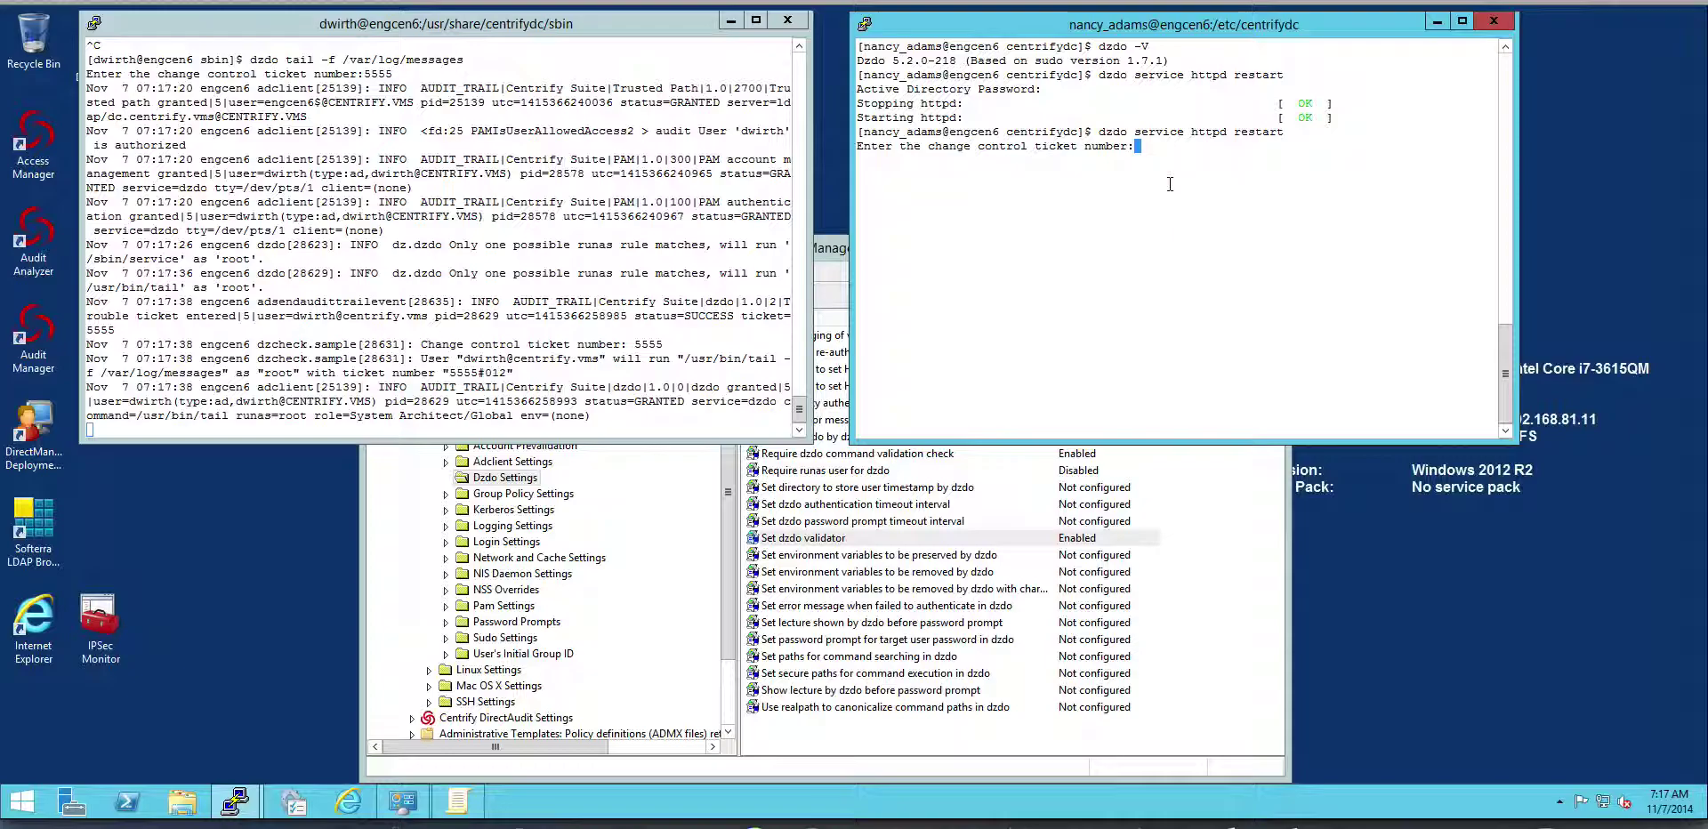
Enter ticket 888999 to finish the httpd restart, then enlarge the log window to read it.
text(888999)
key(Return)
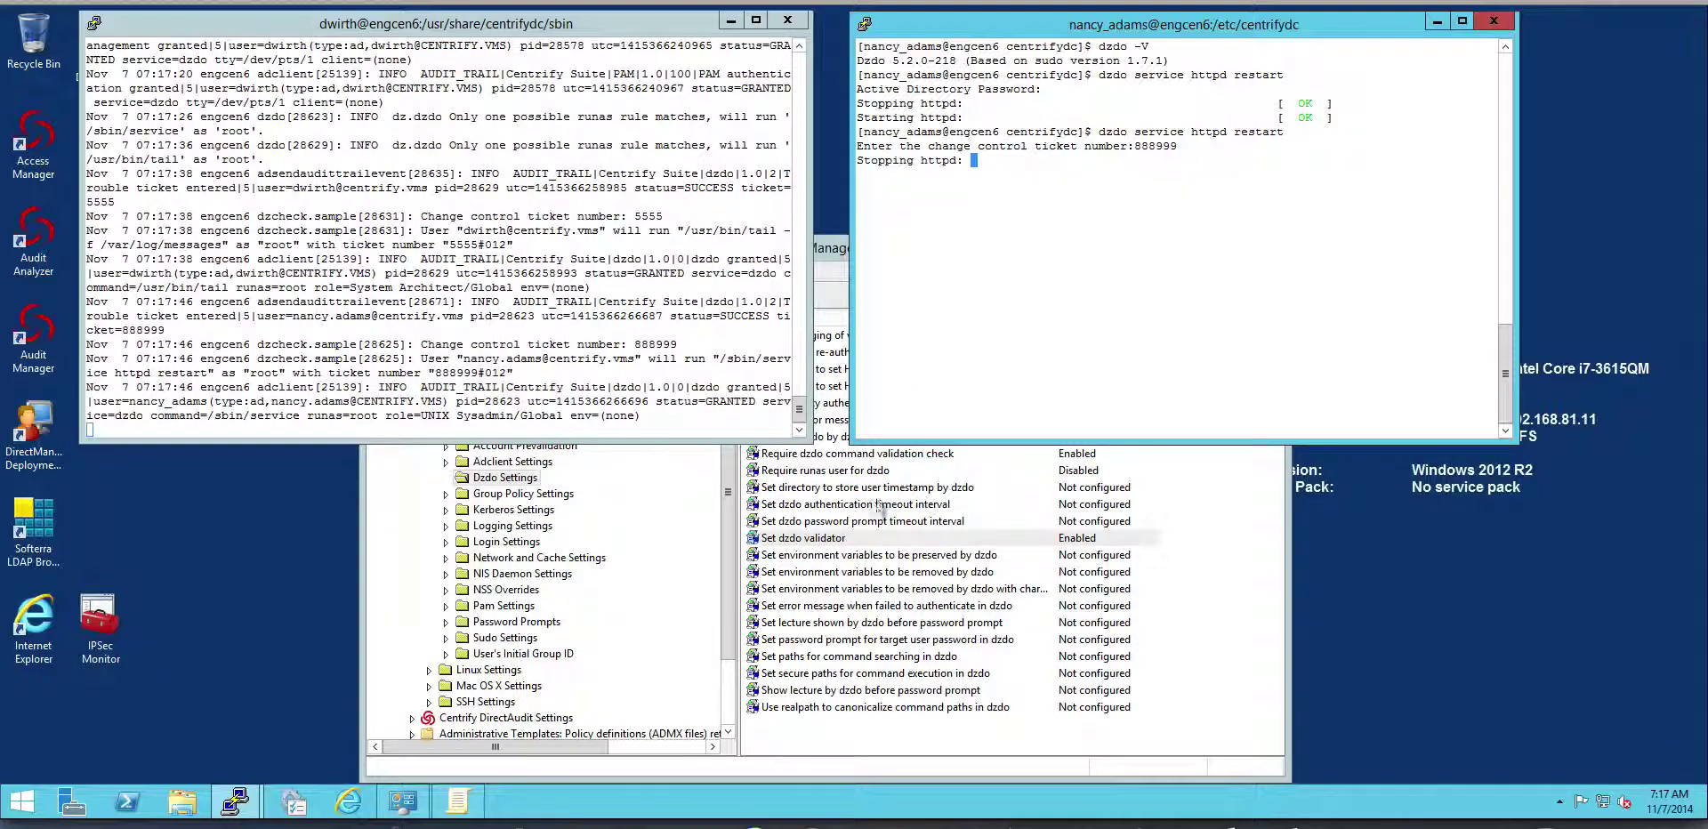
drag(808, 439, 881, 512)
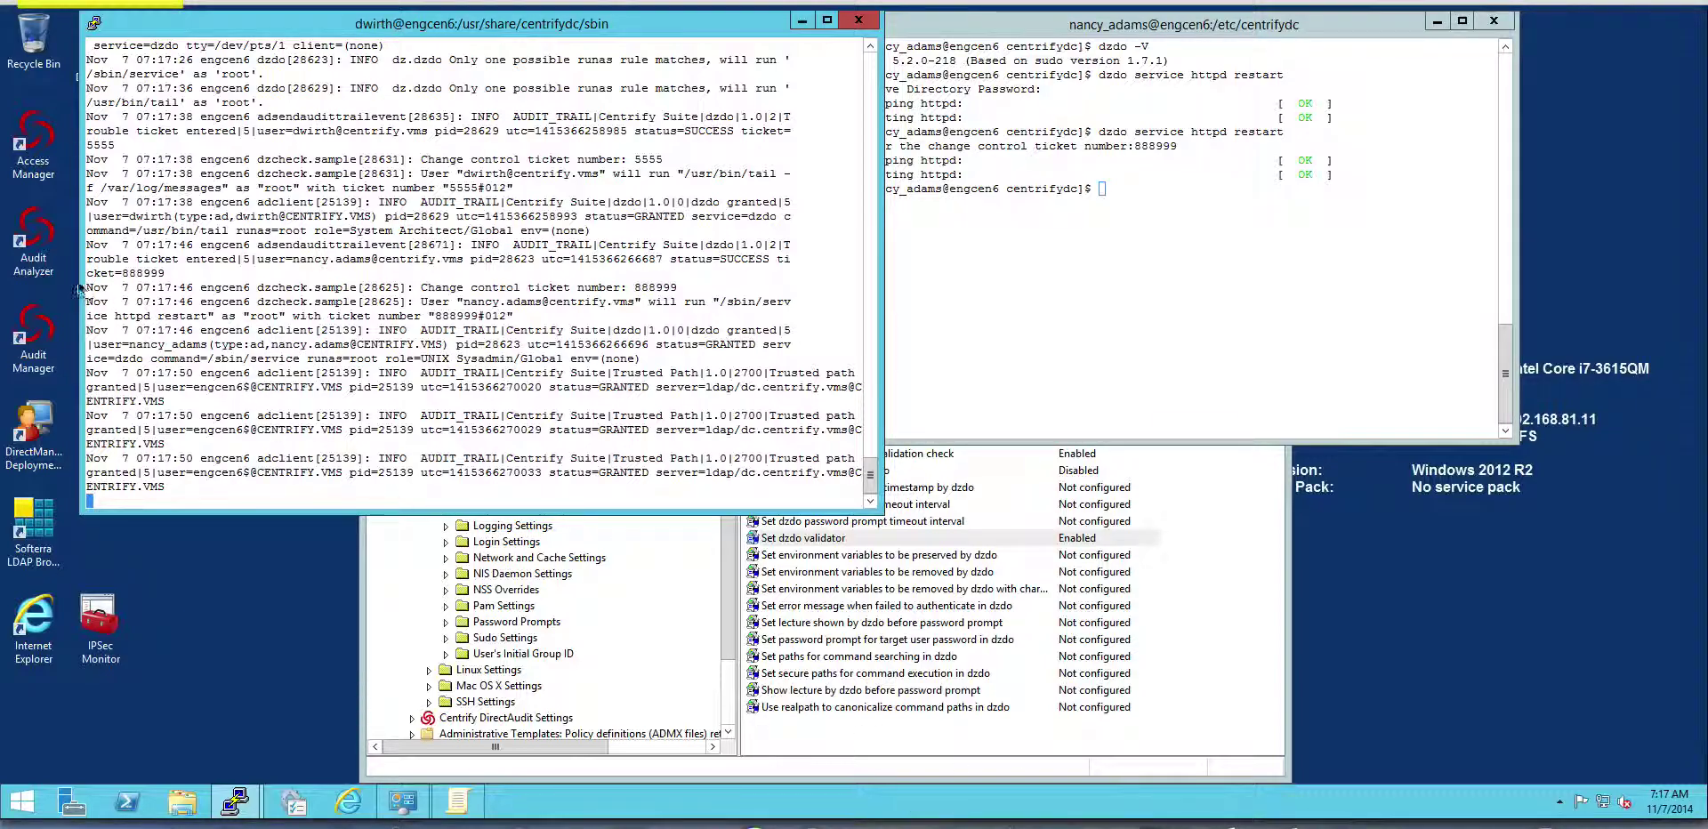
mouse_move(70, 279)
mouse_down()
mouse_move(218, 356)
mouse_move(860, 353)
mouse_move(862, 326)
mouse_up()
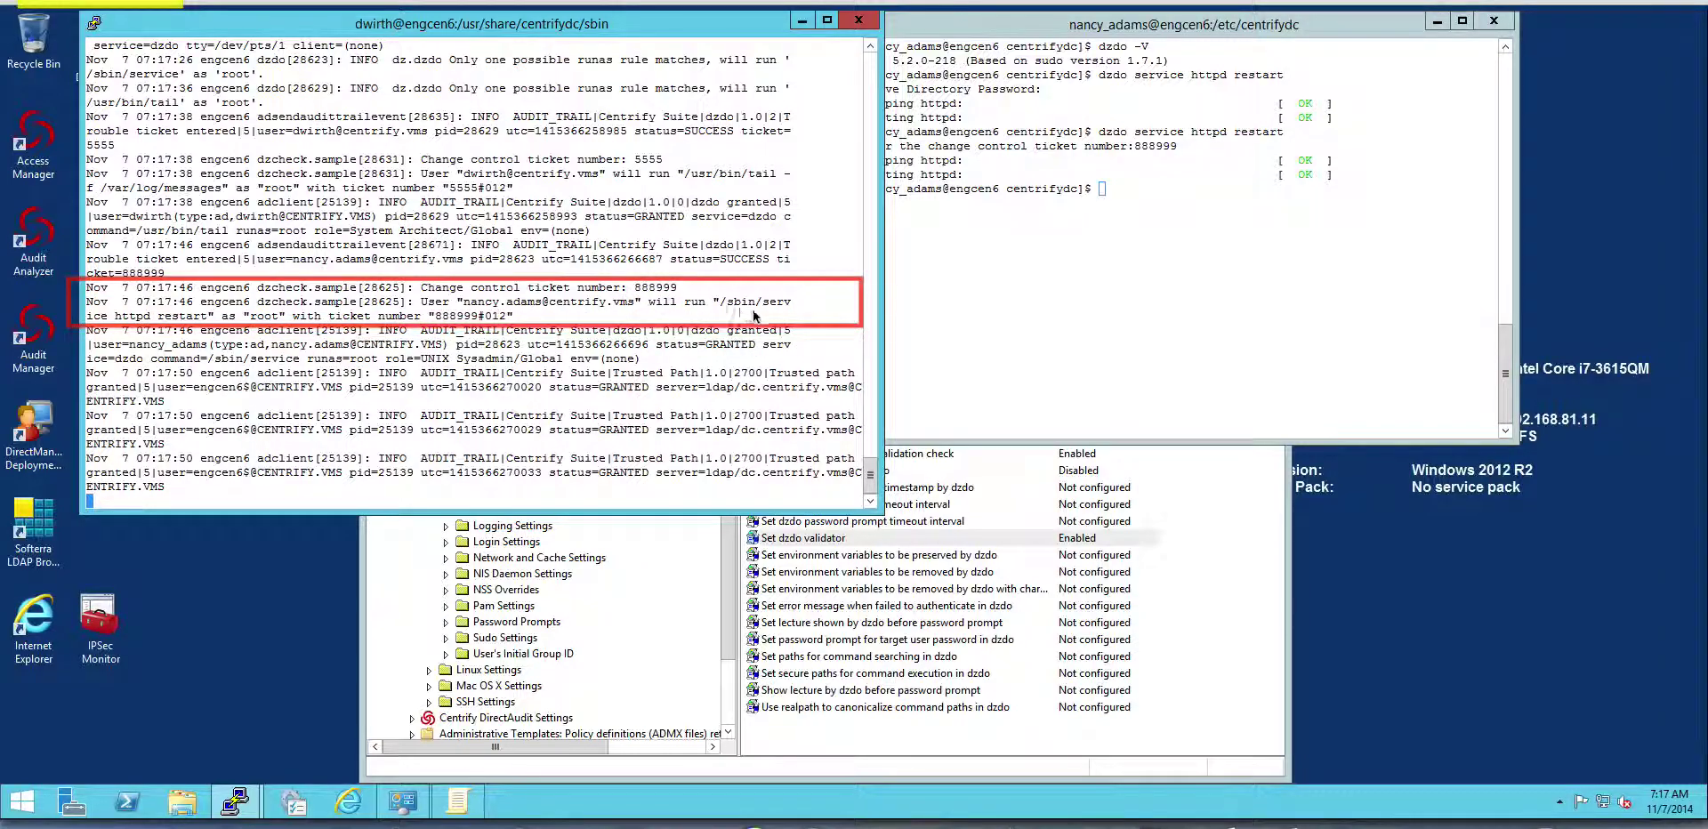